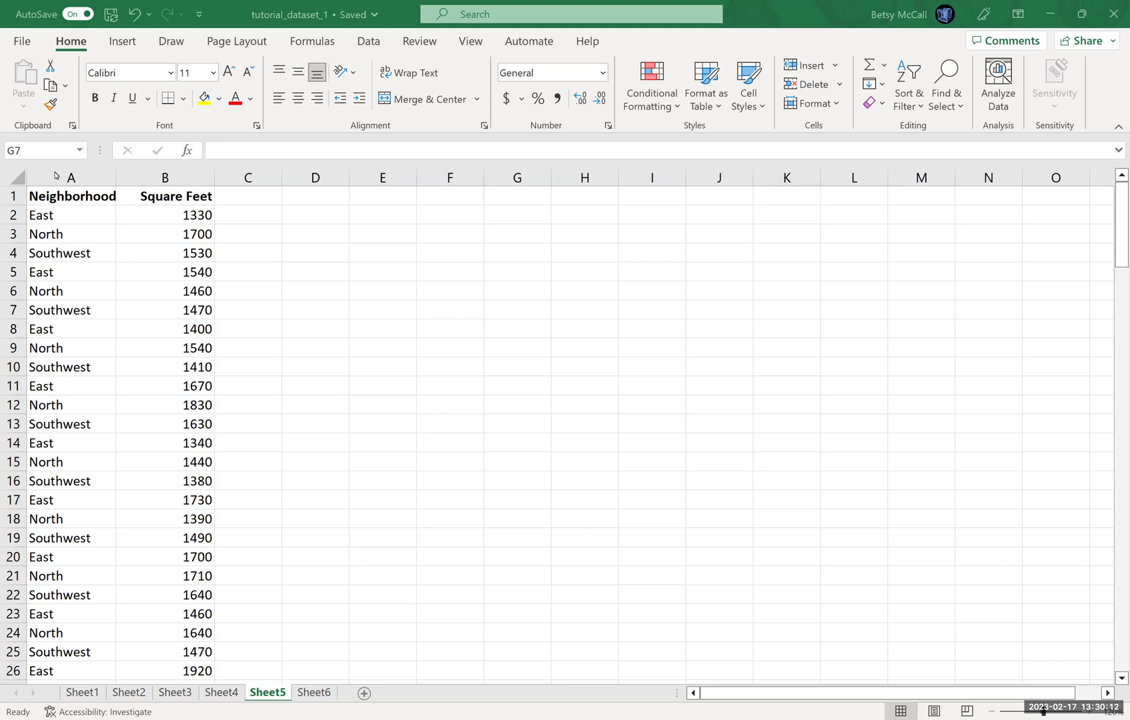
Step: Select columns A:B, which hold Neighborhood and Square Feet, on Sheet5
left_click_drag(67, 176, 167, 177)
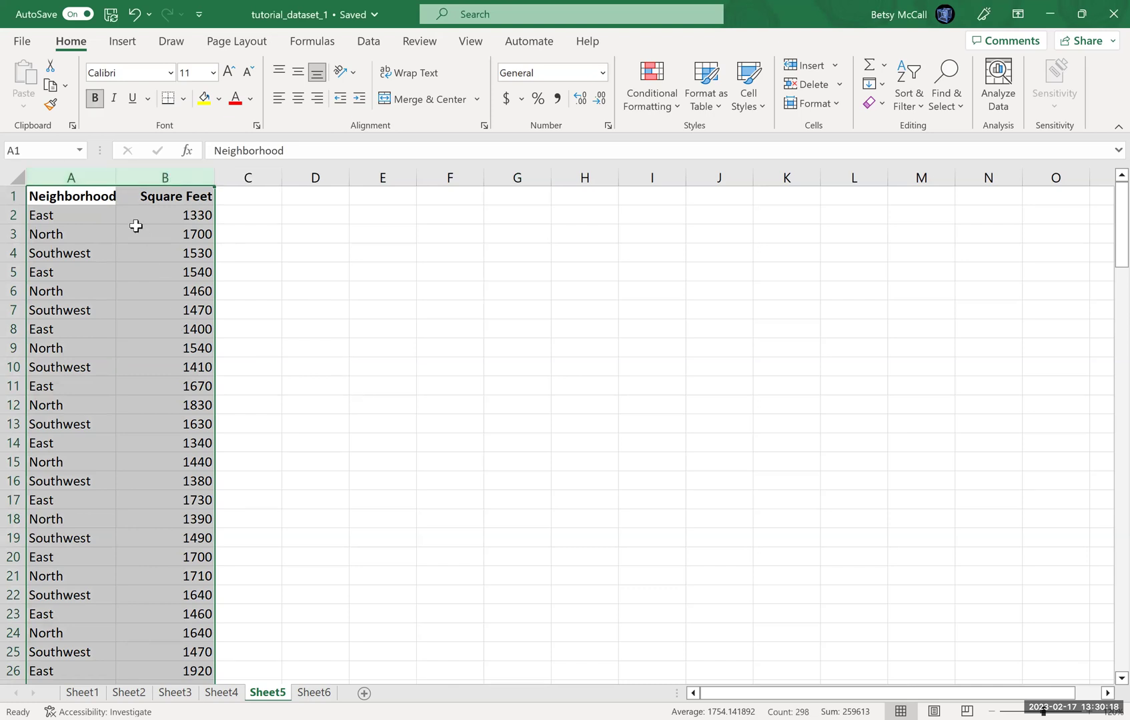
Step: Insert a PivotTable from columns A:B, placed on the existing worksheet at D3
left_click(123, 42)
left_click(20, 80)
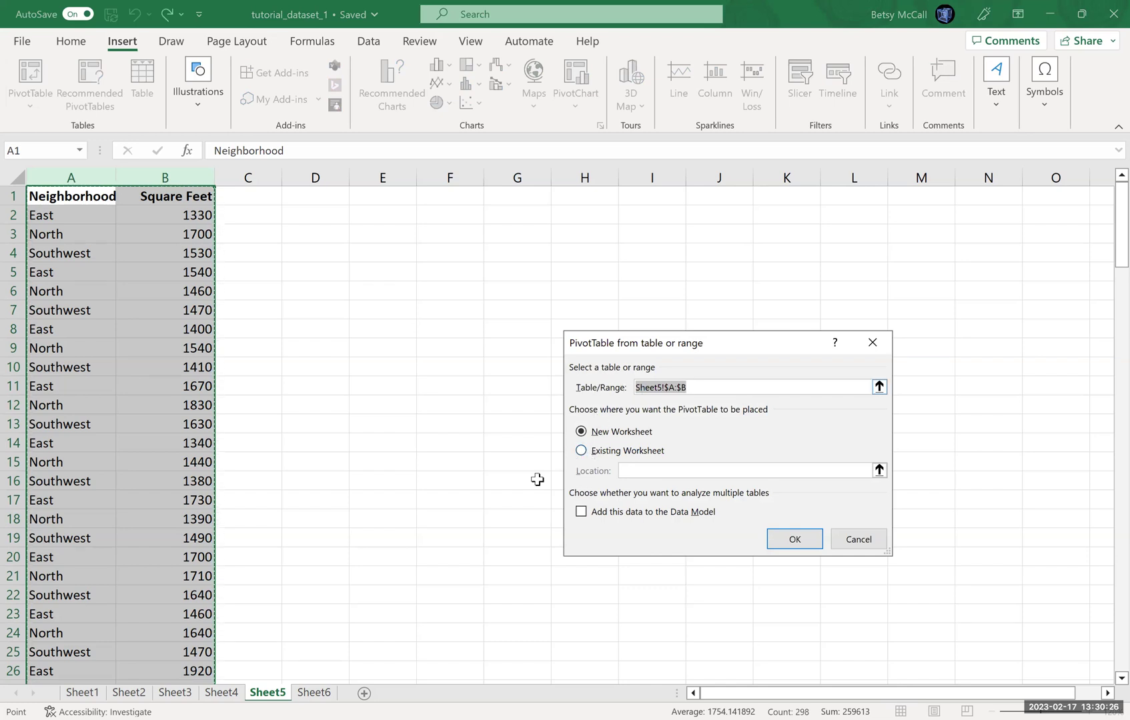
left_click(582, 450)
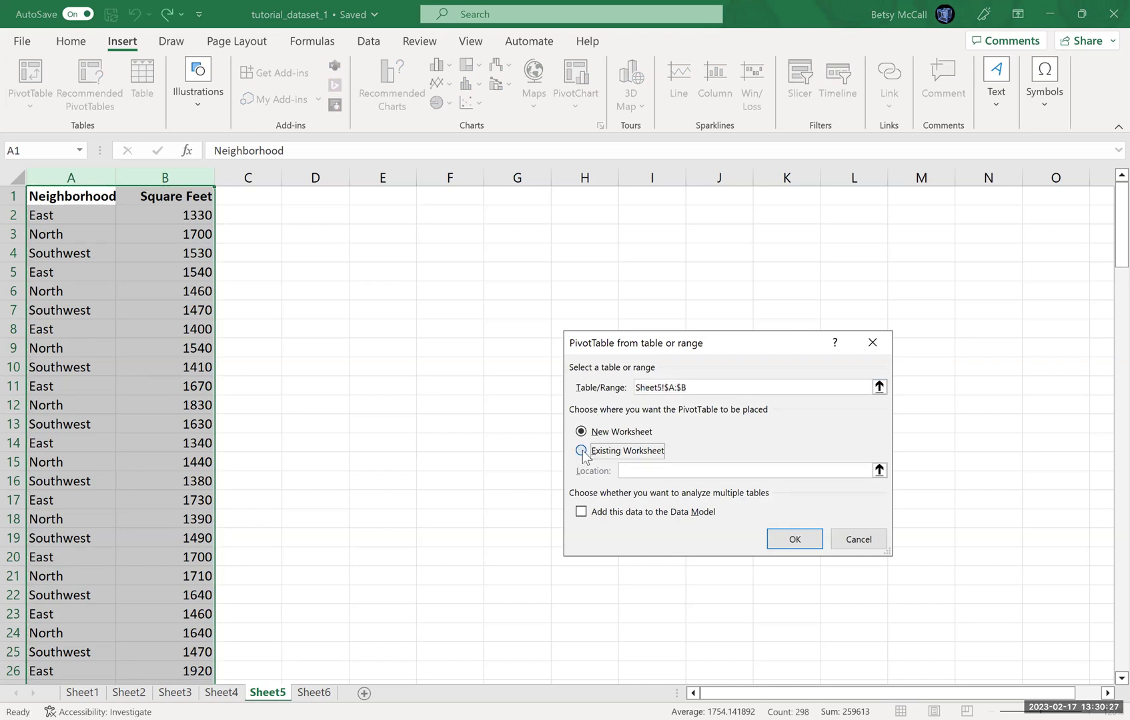
left_click(321, 232)
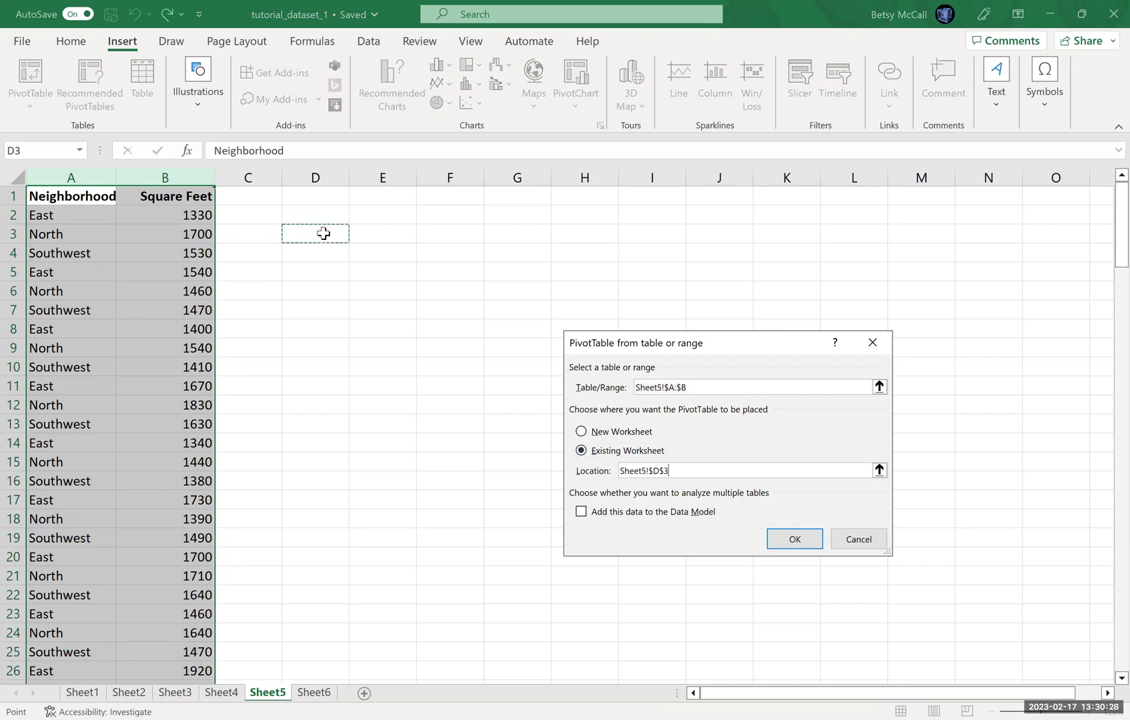
Step: Create the PivotTable at D3 and add Square Feet as a value, showing Sum 259613
left_click(791, 545)
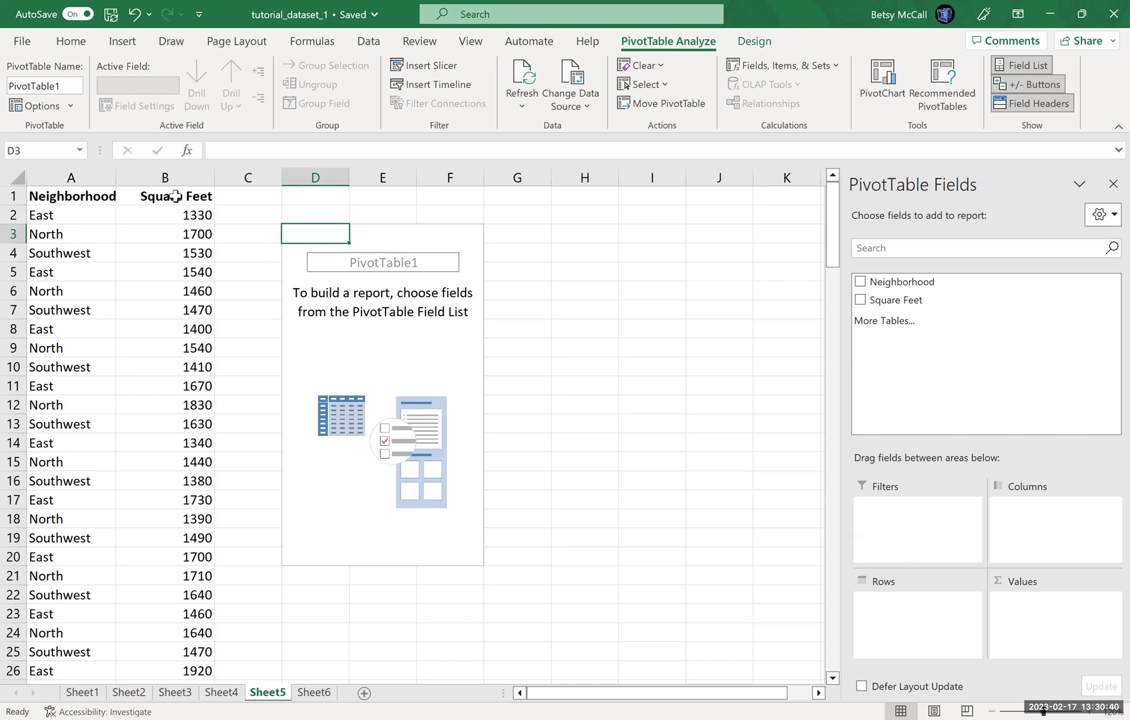
left_click(861, 300)
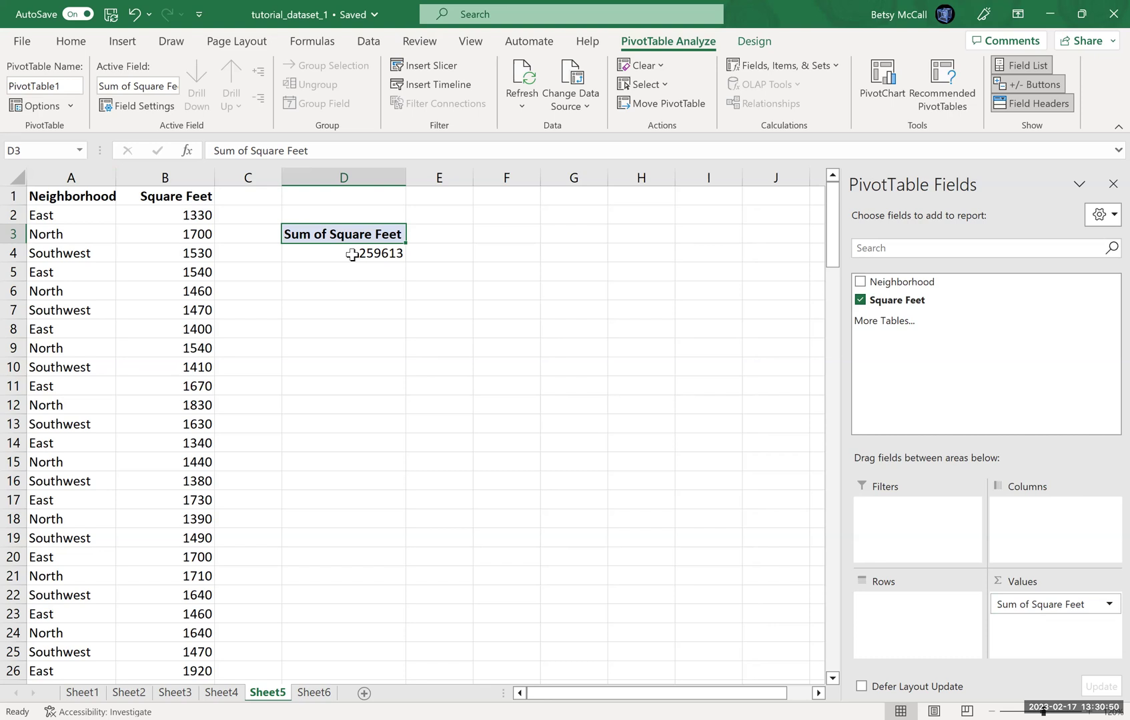
mouse_move(352, 255)
Step: Change the Square Feet summary from Sum to Average, showing 1754.141892
left_click(1068, 607)
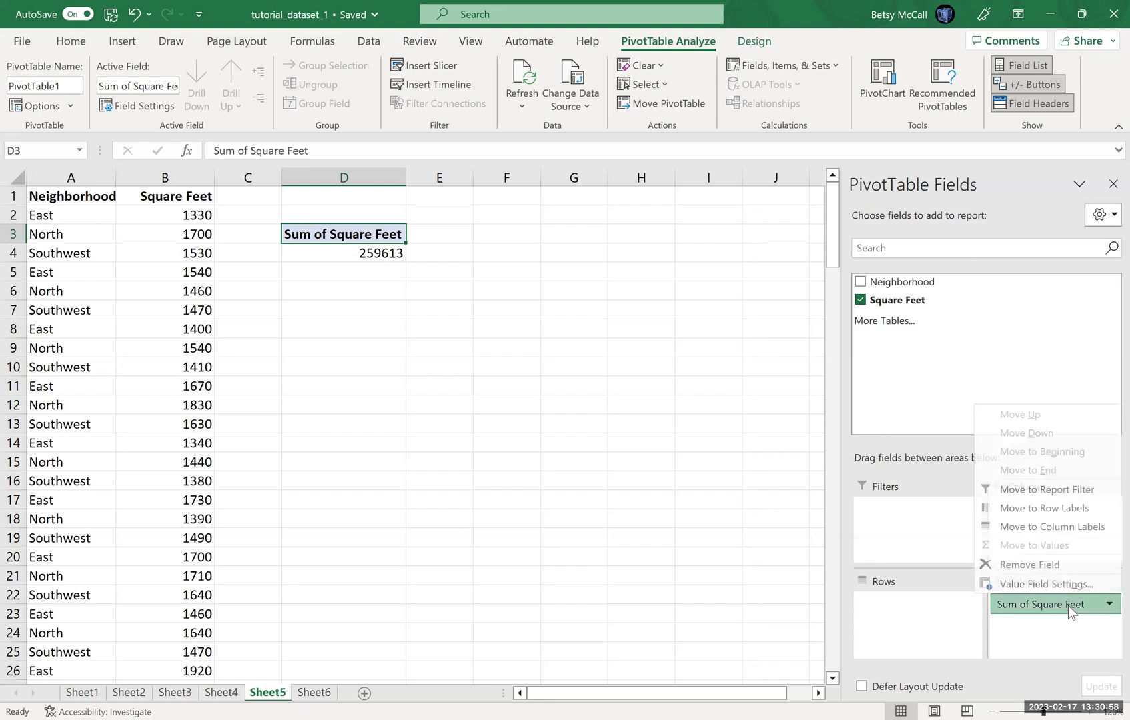
left_click(1032, 584)
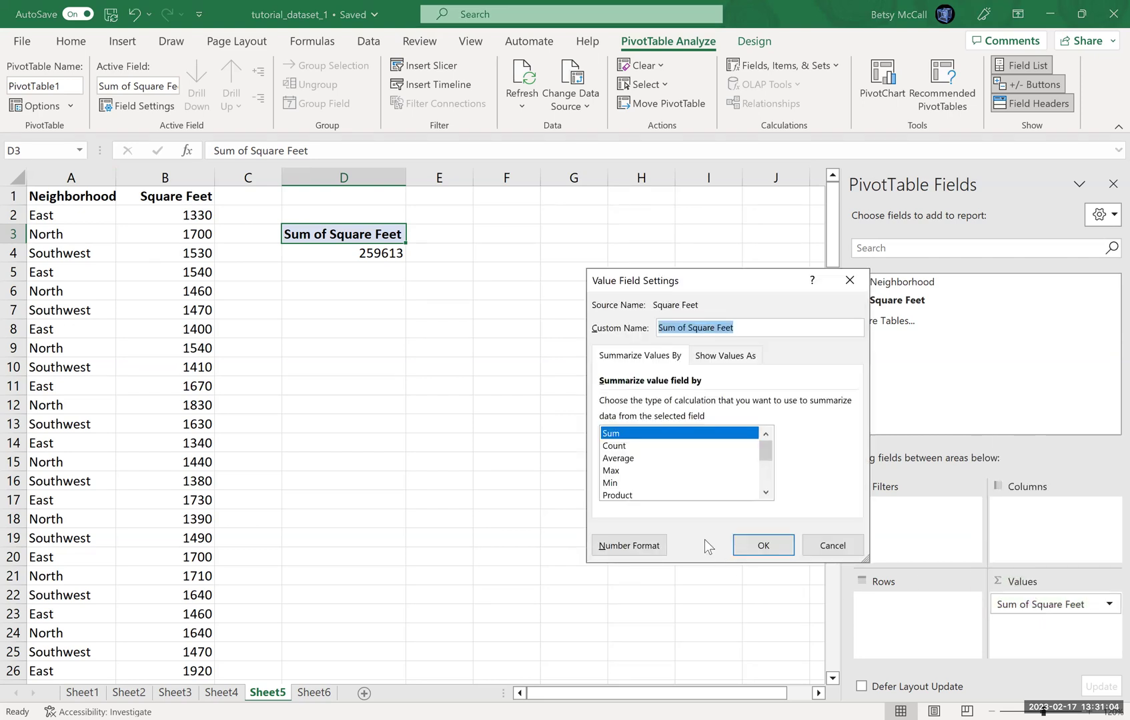
left_click(622, 460)
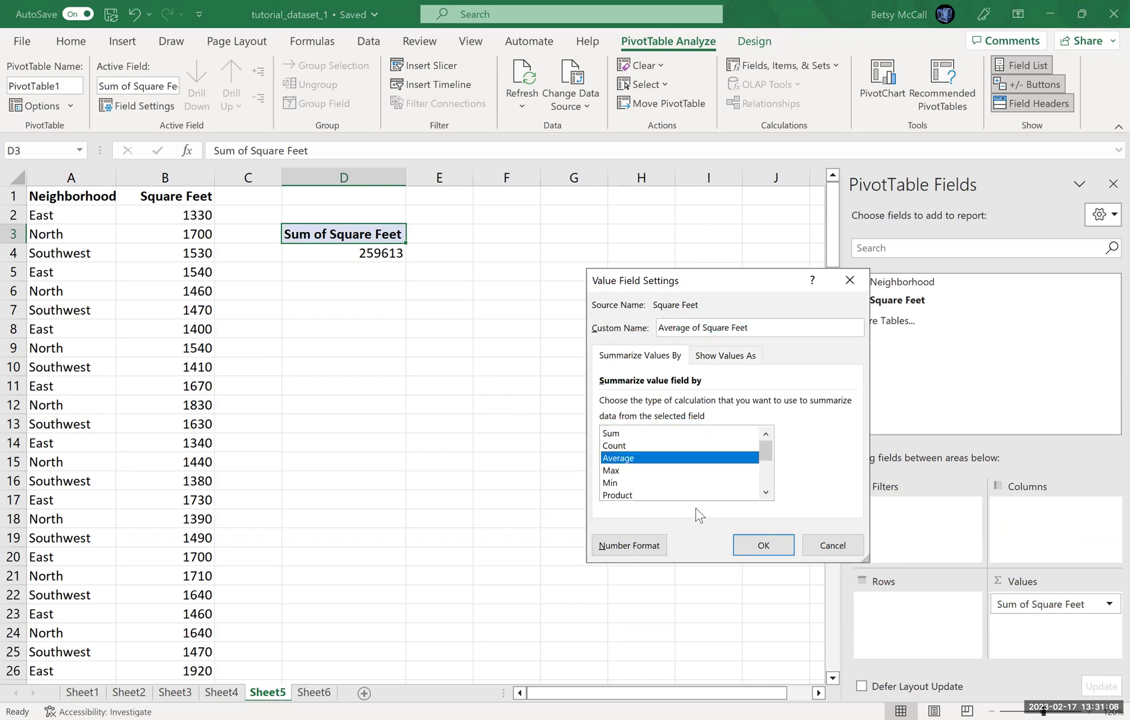
left_click(761, 544)
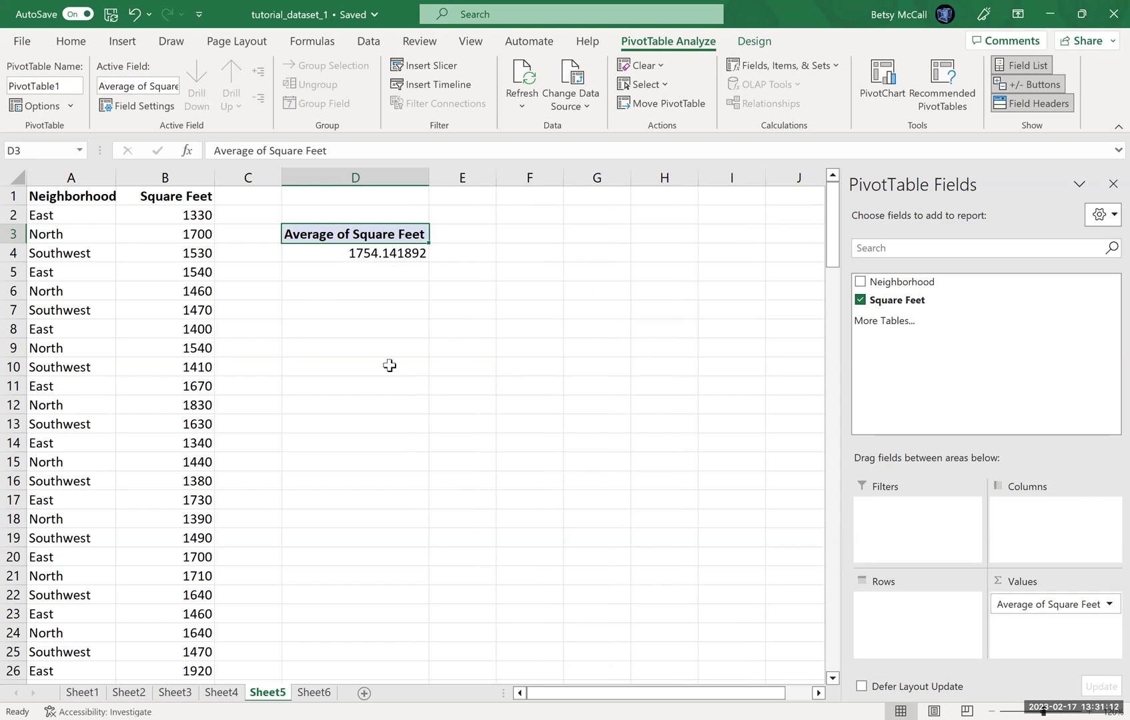
Step: Change the Square Feet summary to Max, showing 2510
left_click(1058, 604)
left_click(1056, 585)
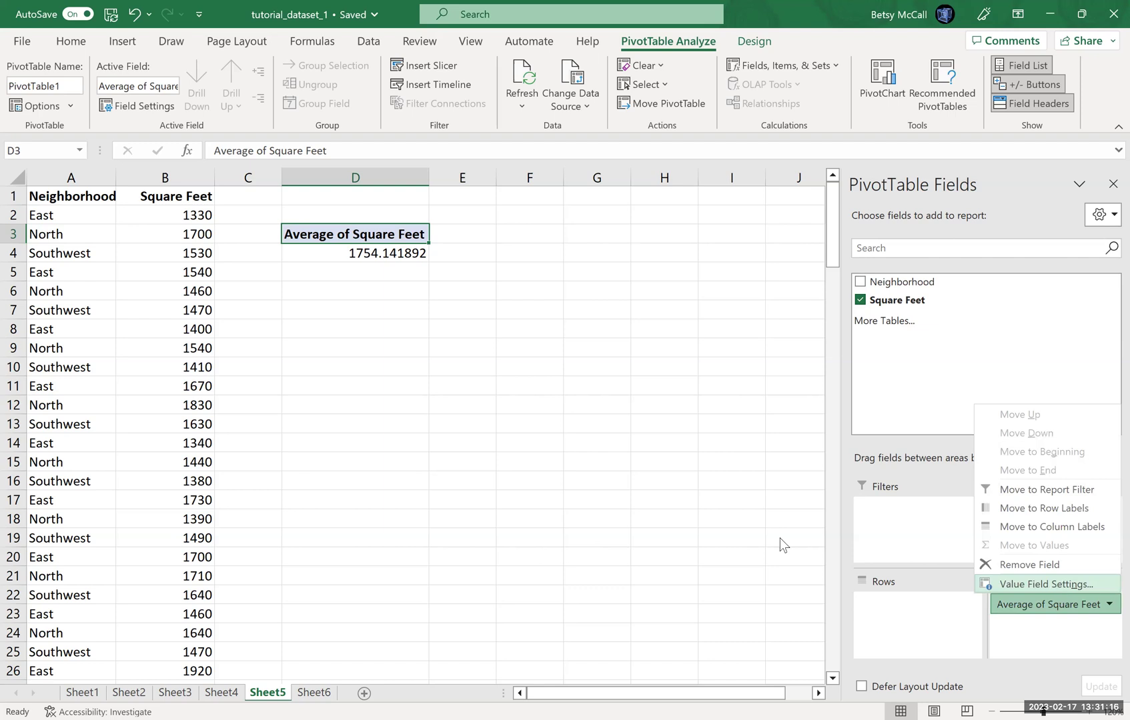
left_click(617, 471)
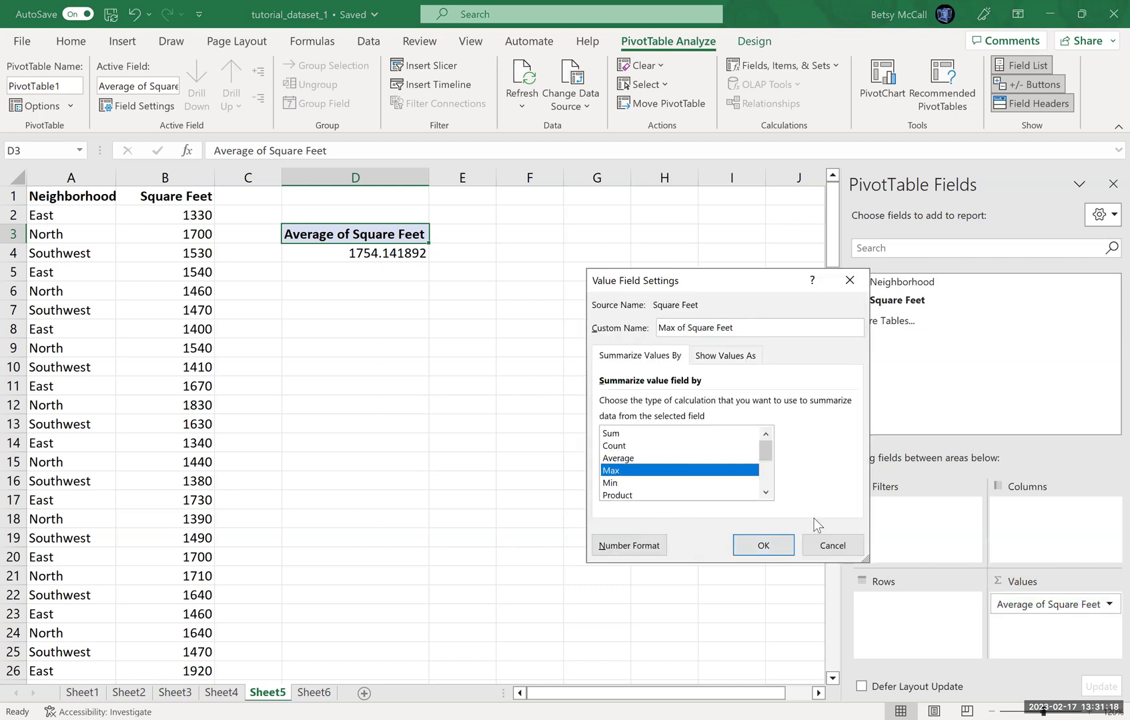
left_click(770, 544)
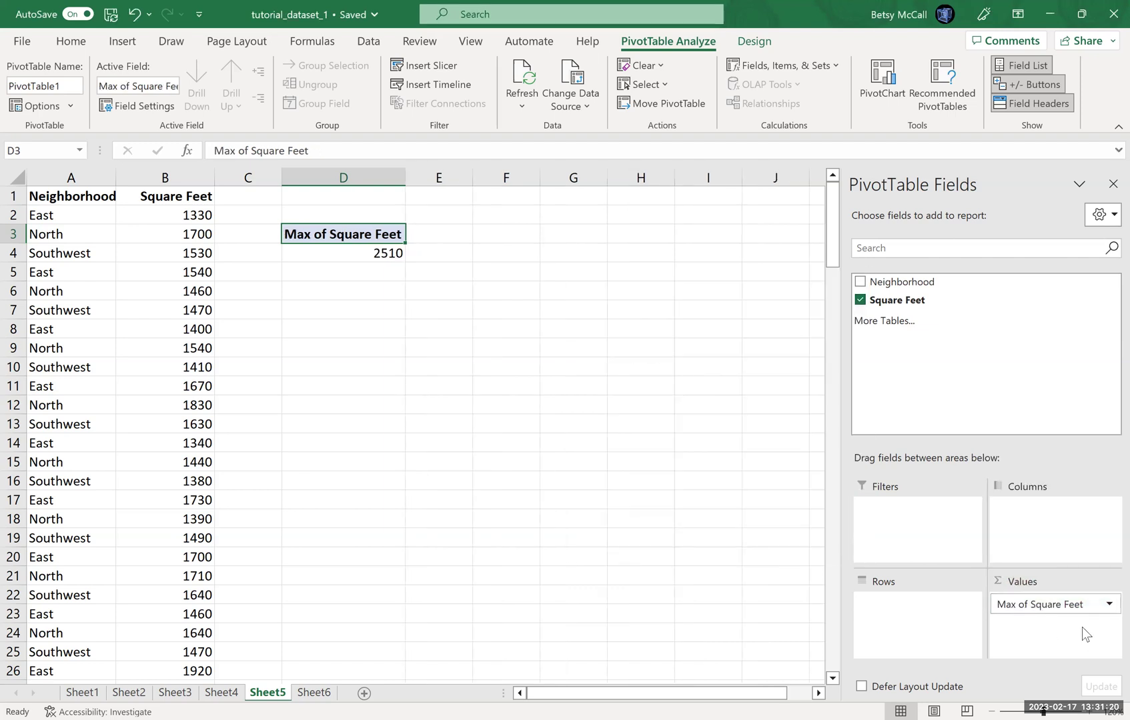
Step: Switch the Square Feet summary from Max to Min
left_click(1044, 604)
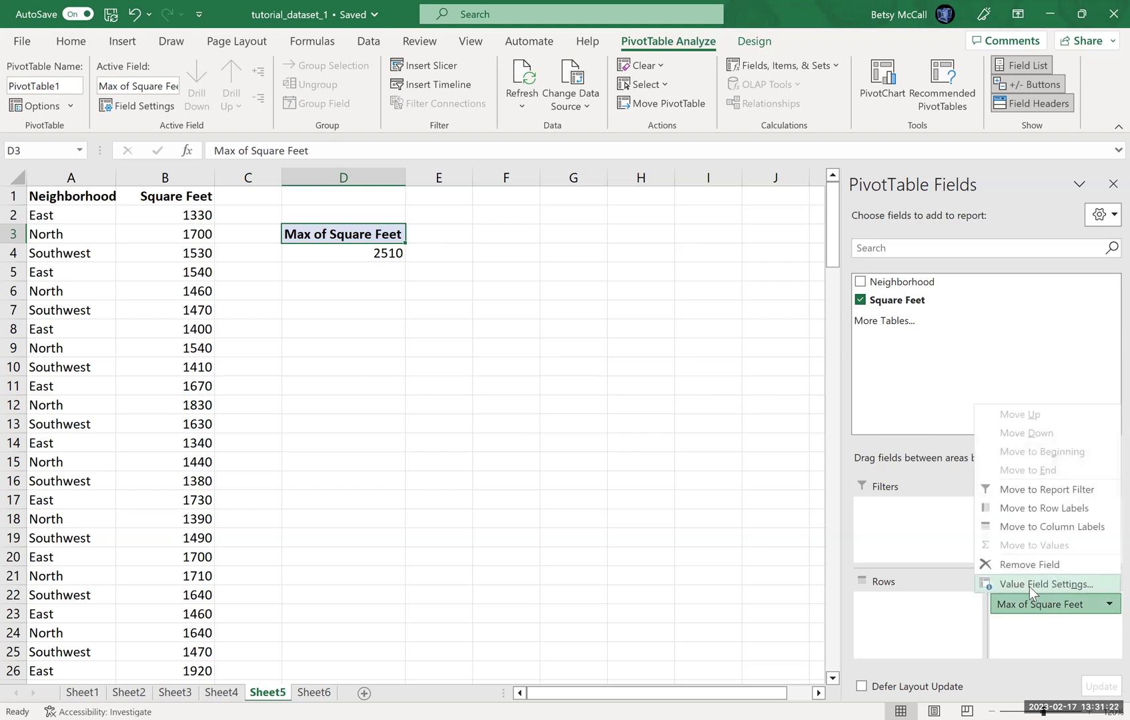
left_click(1030, 585)
left_click(624, 482)
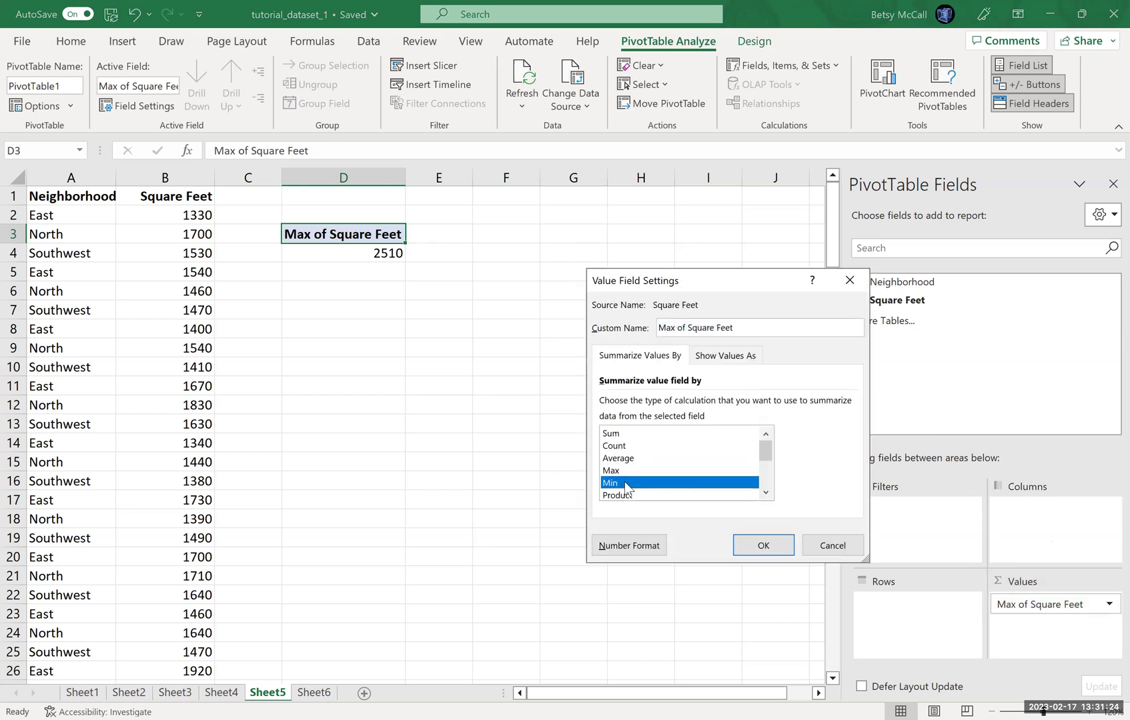
left_click(763, 544)
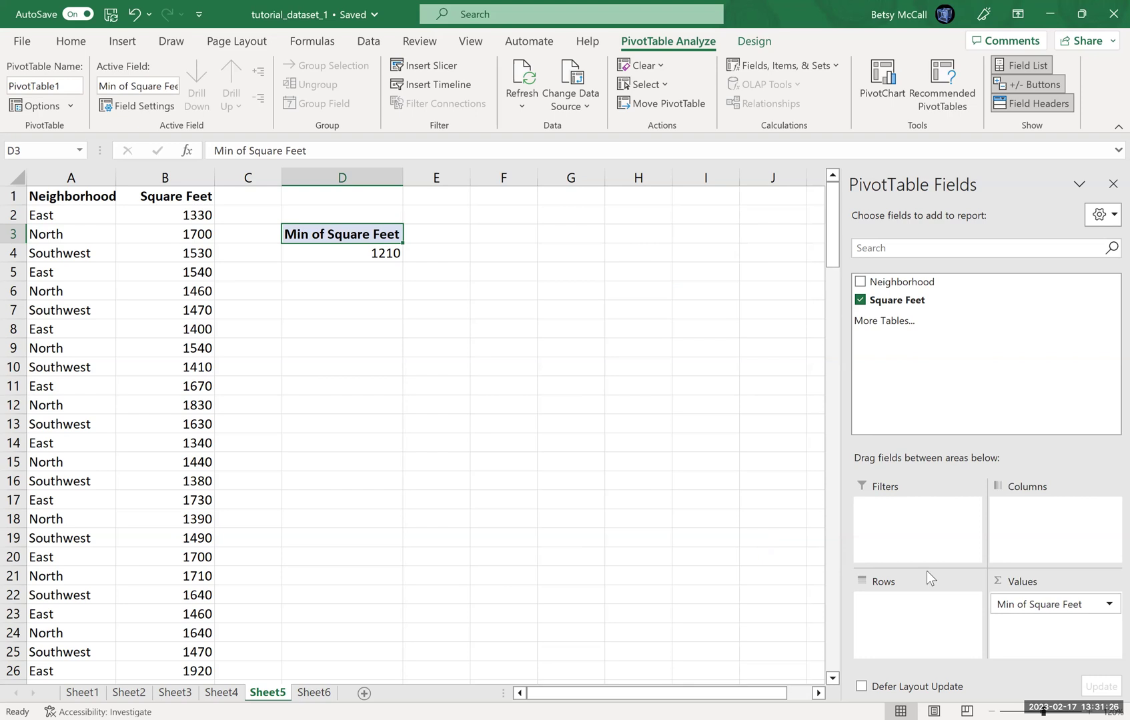
Step: Switch the Square Feet summary to StdDev, showing 229.2544856
left_click(1061, 607)
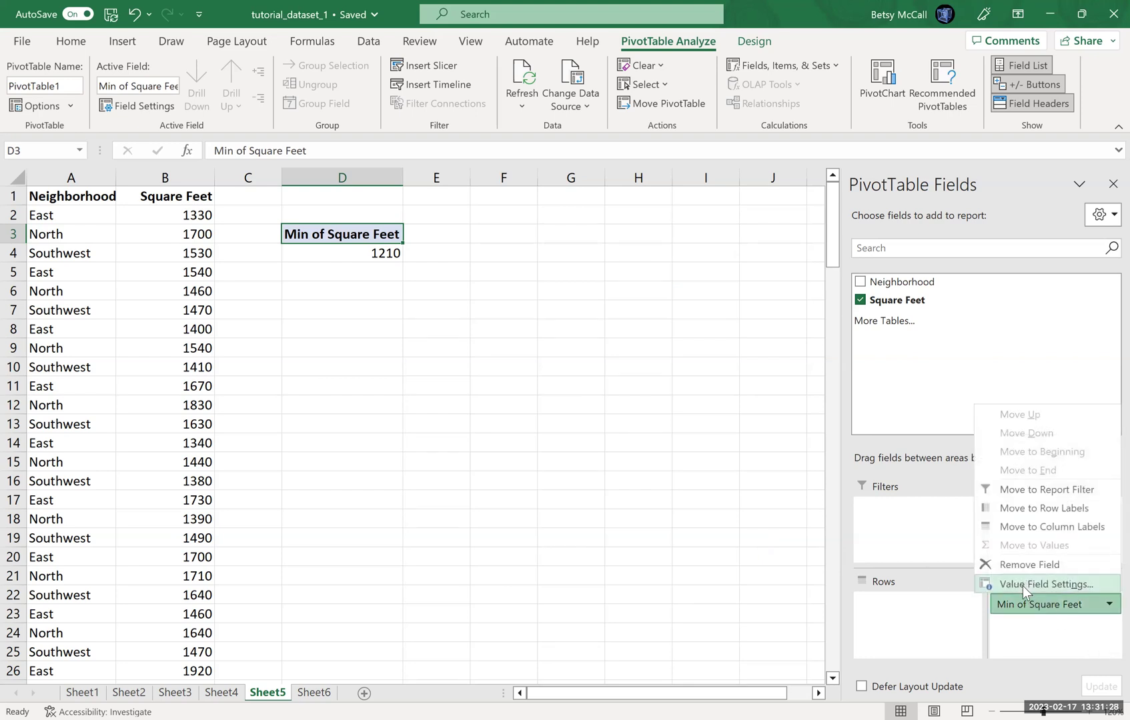
left_click(1023, 585)
left_click(766, 492)
left_click(765, 493)
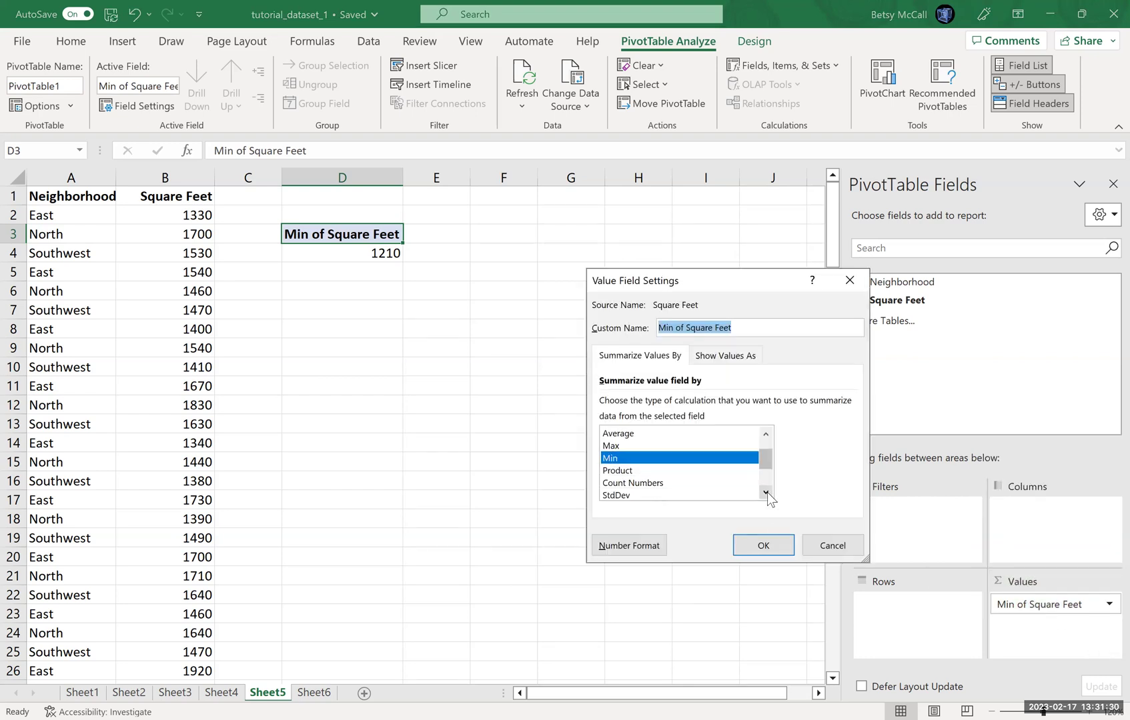
left_click(766, 493)
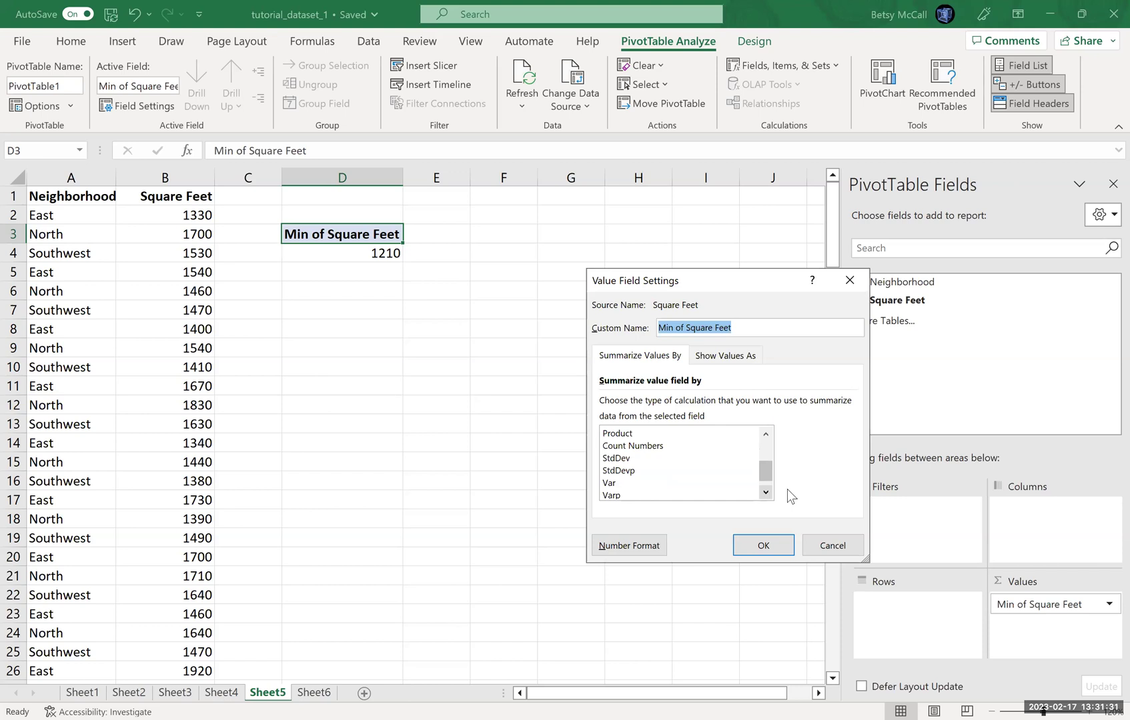
left_click(609, 459)
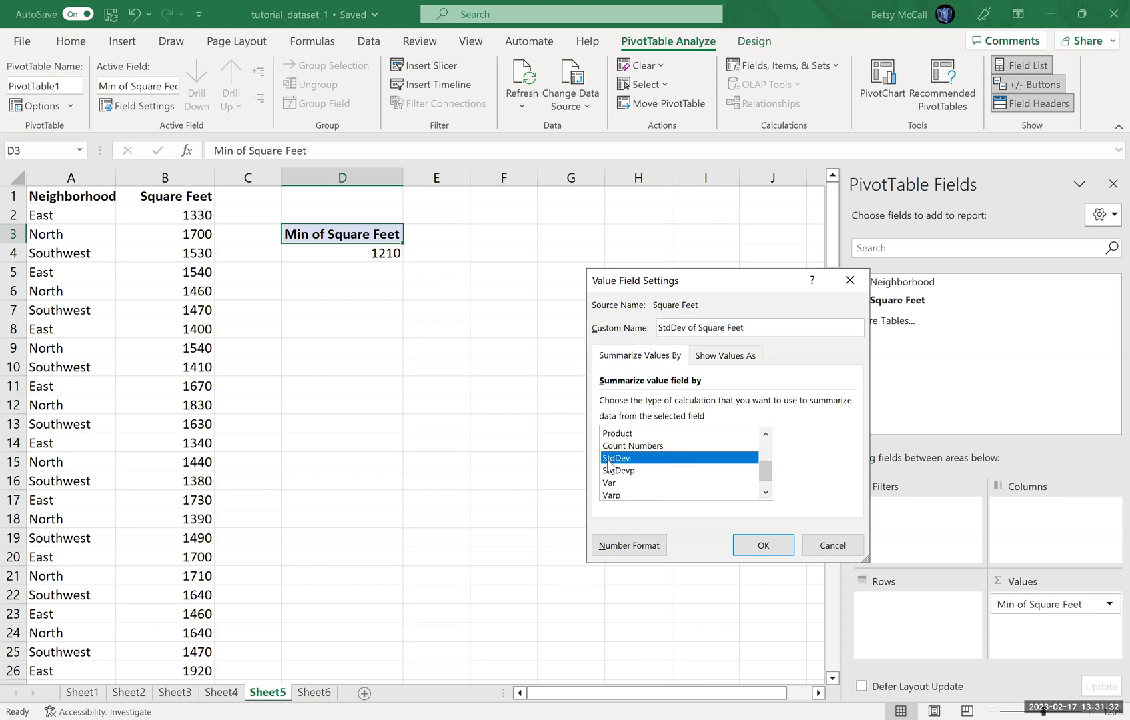
left_click(765, 545)
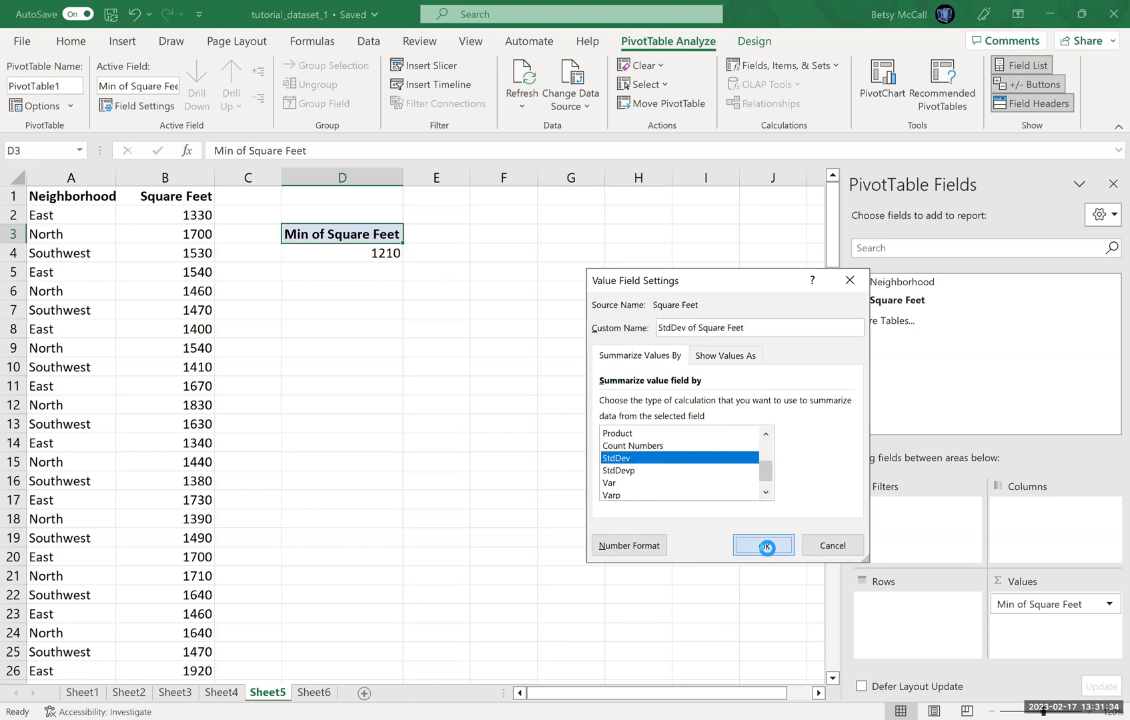
Step: Review the StdDev value field settings and cancel without changes
left_click(1024, 607)
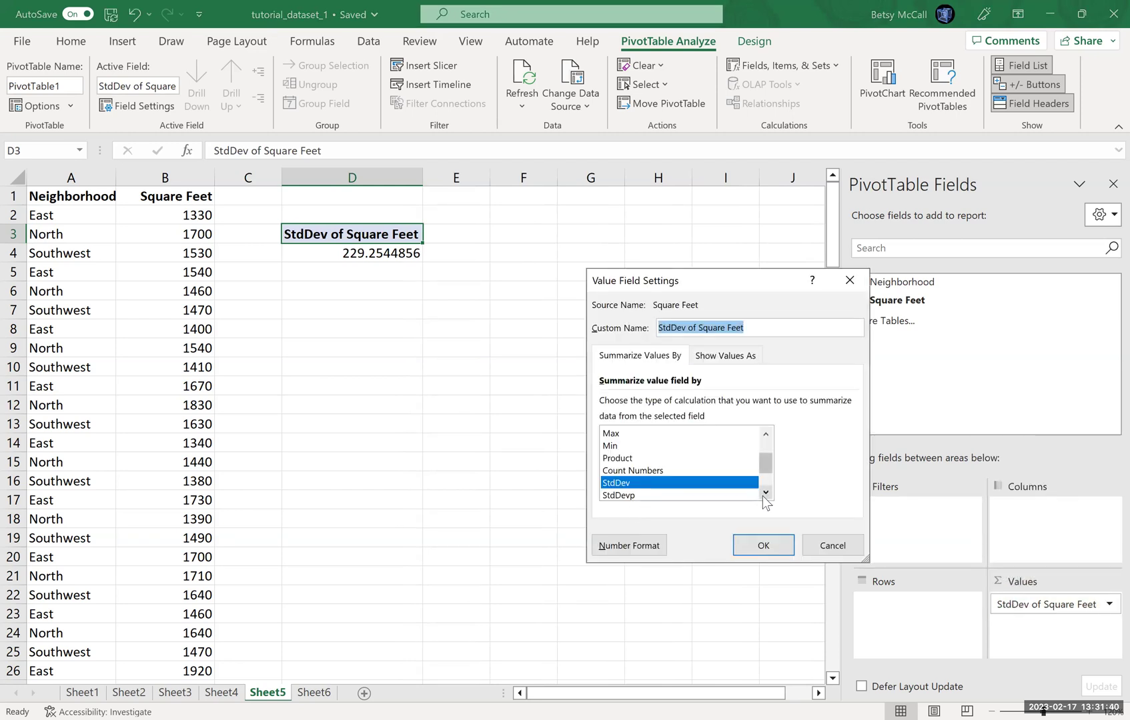
left_click(765, 493)
left_click(765, 493)
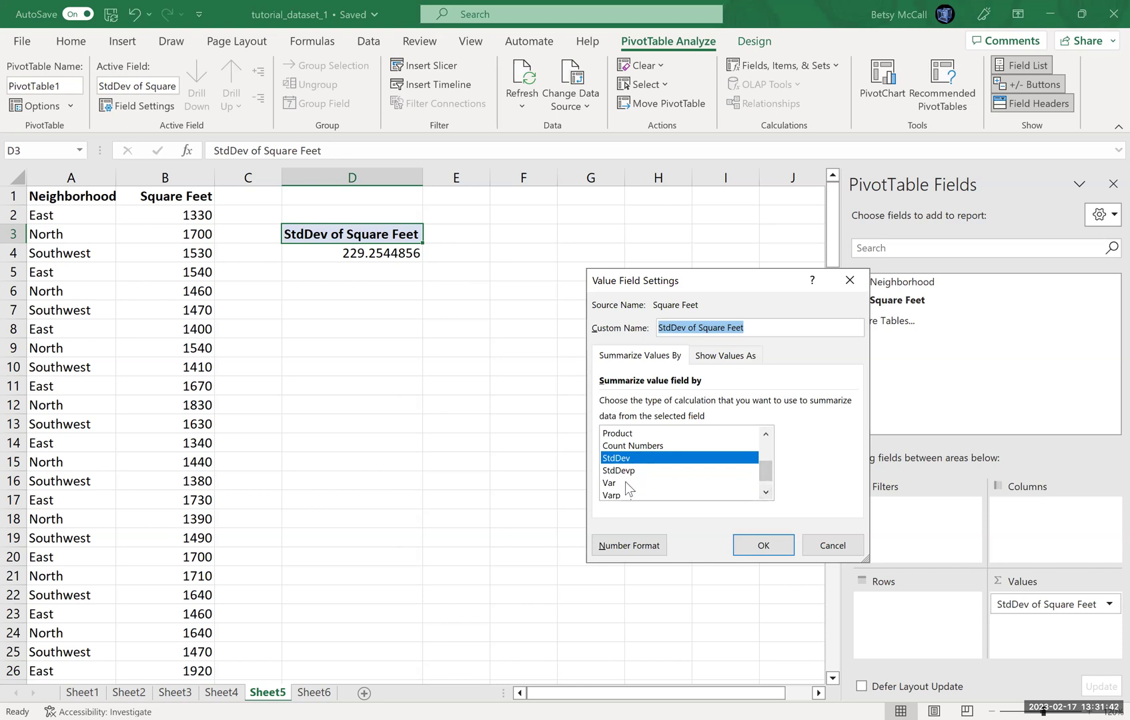
left_click(765, 493)
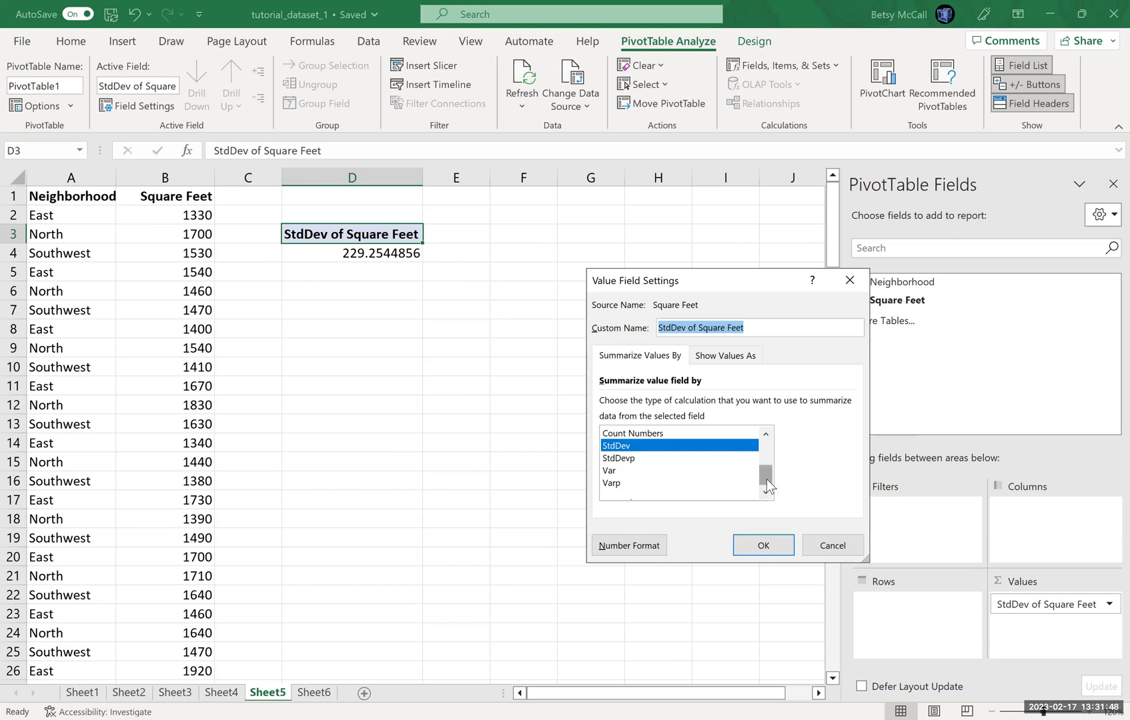
left_click_drag(765, 470, 765, 459)
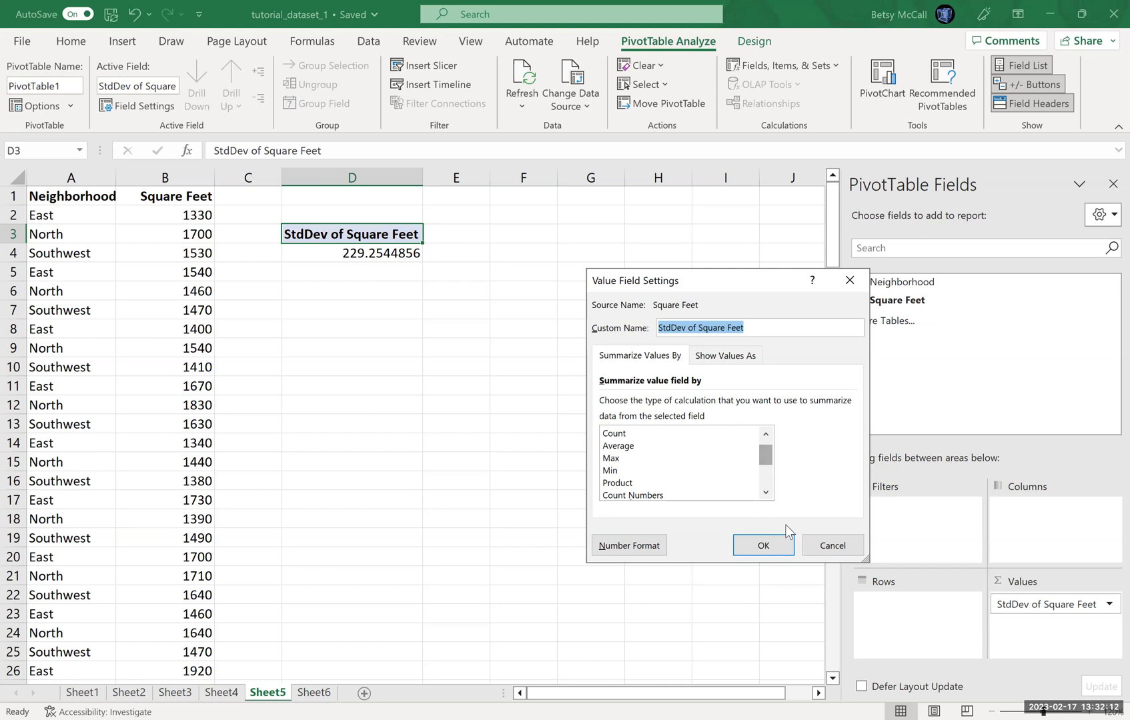
left_click(813, 554)
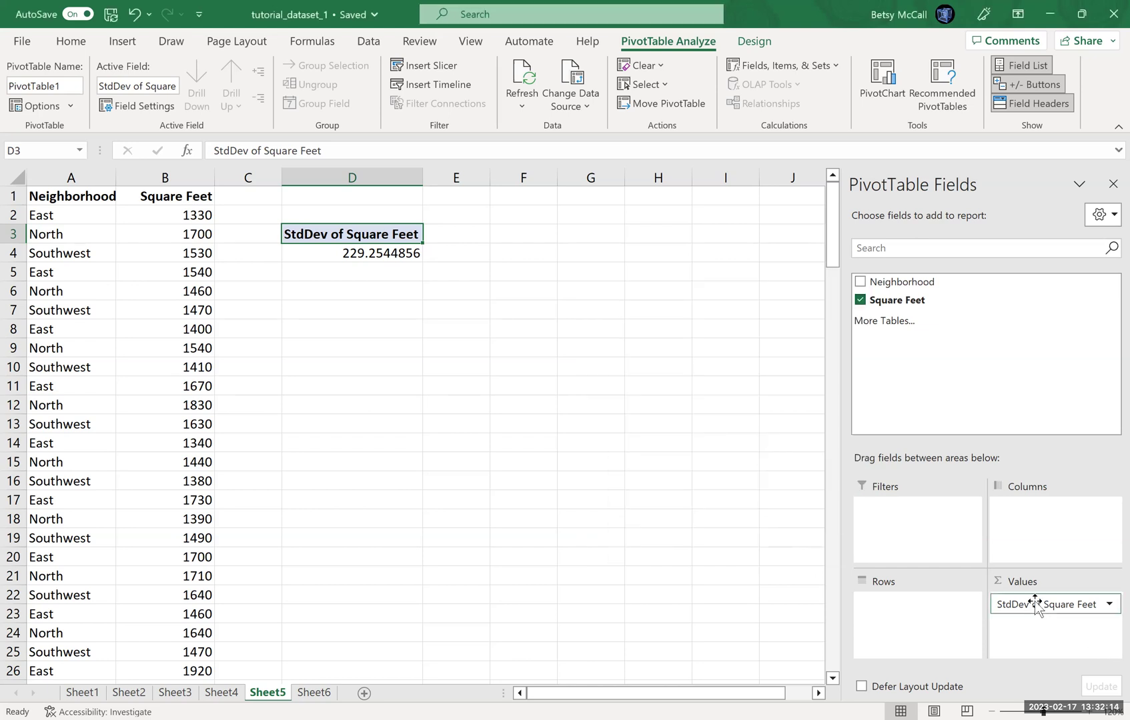
Step: Add a second Square Feet value summarised as Average, showing 1754.141892 beside StdDev
left_click_drag(892, 300, 1040, 633)
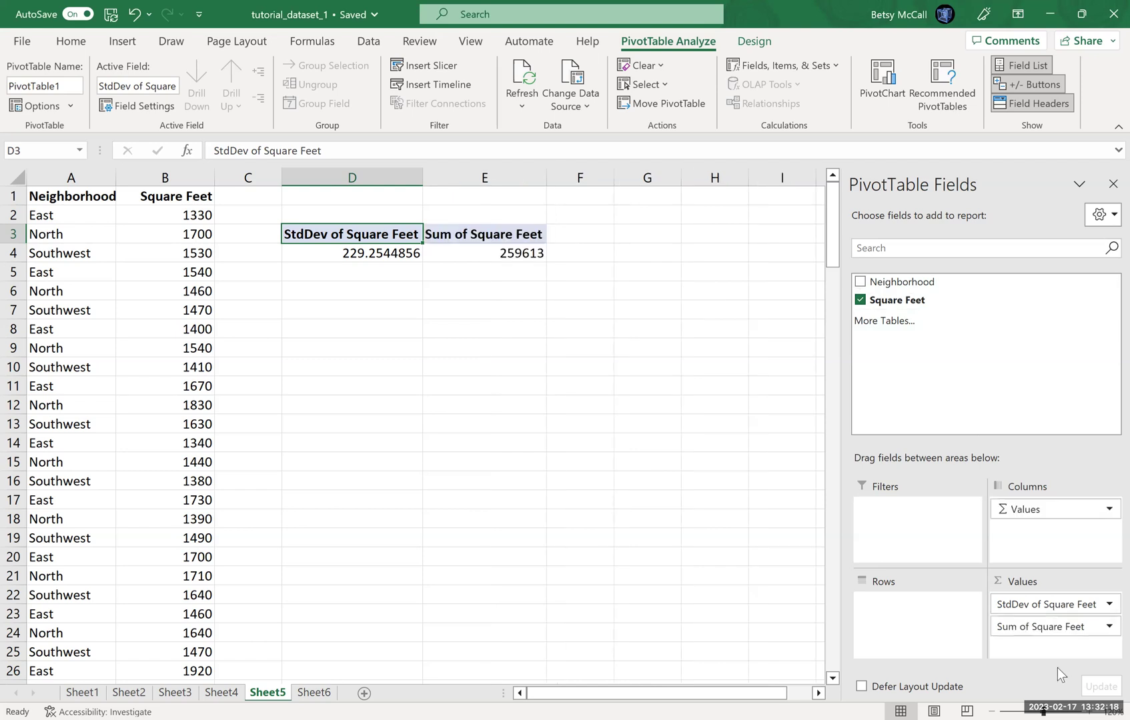
left_click(1053, 629)
left_click(1044, 606)
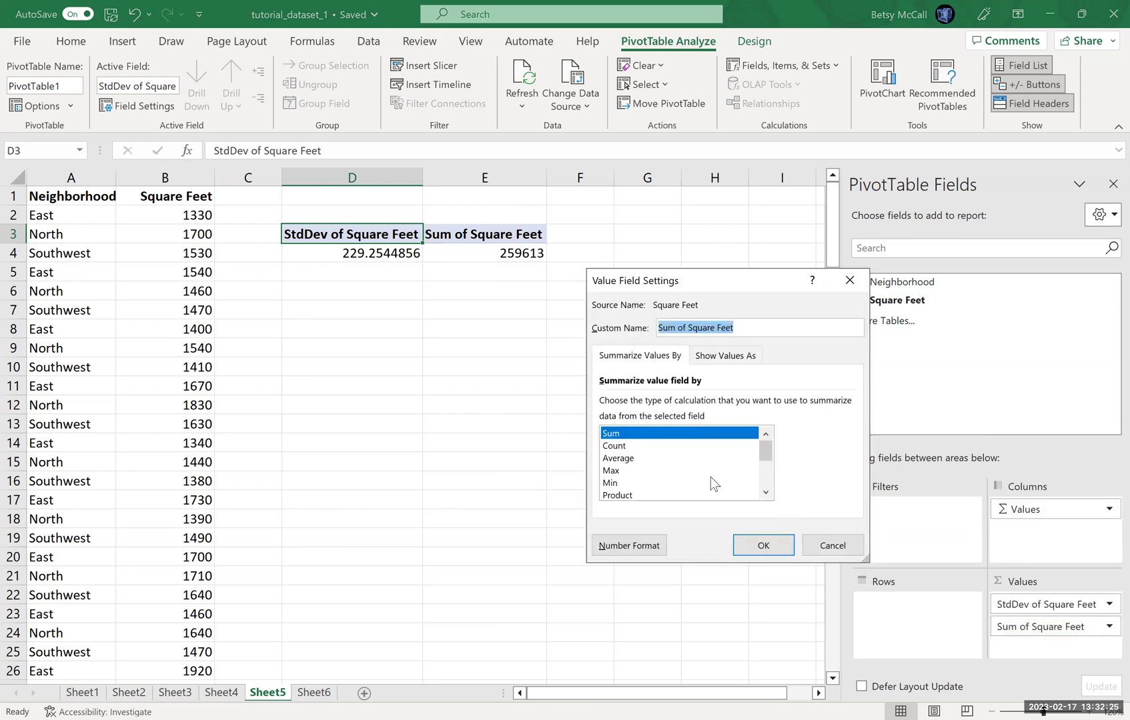
left_click(627, 459)
left_click(775, 549)
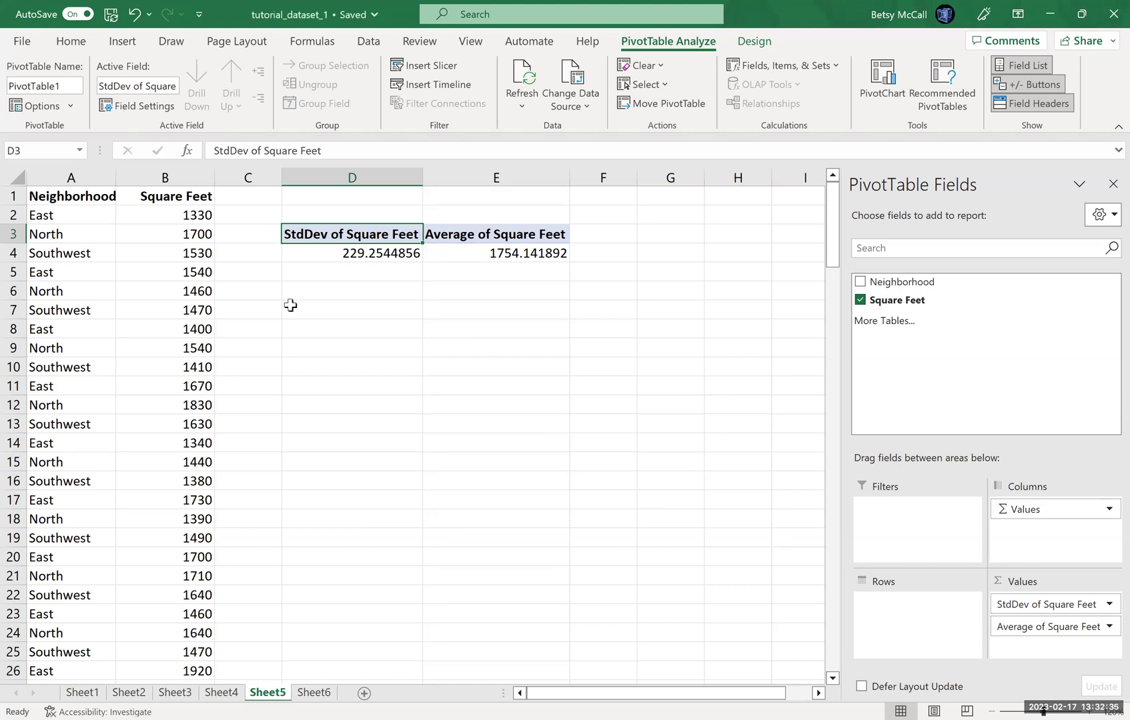
left_click(333, 295)
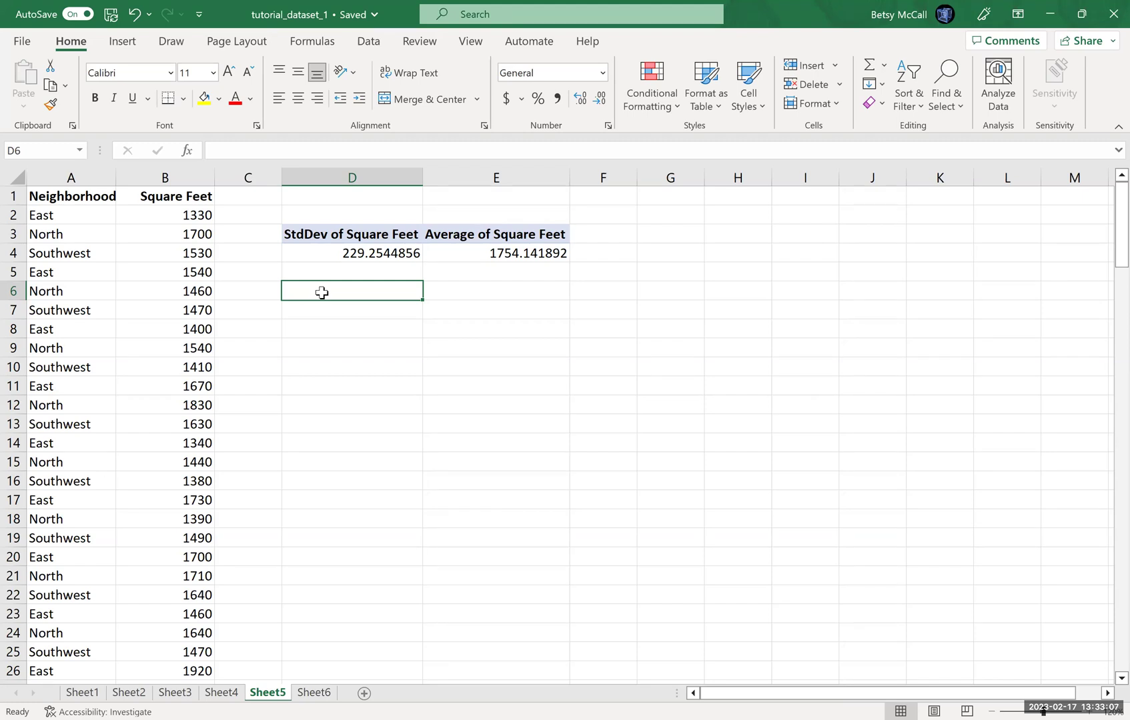
Step: Insert a second PivotTable from columns A:B at D6 with Neighborhood as rows
left_click(118, 47)
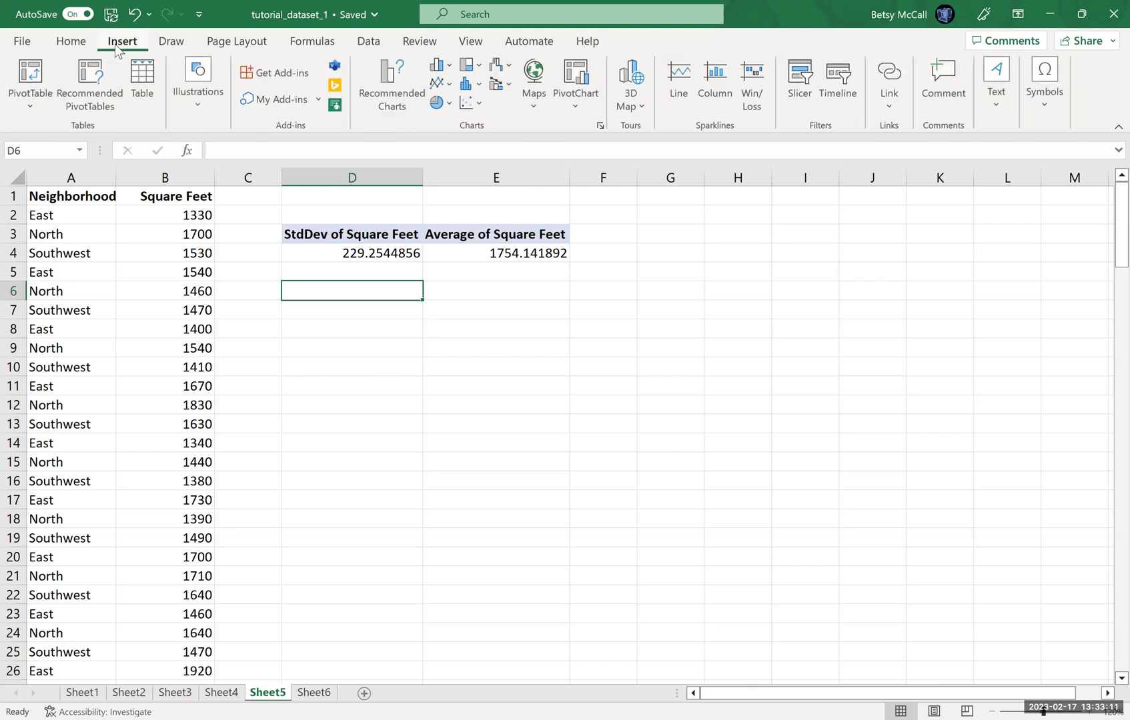
left_click(31, 83)
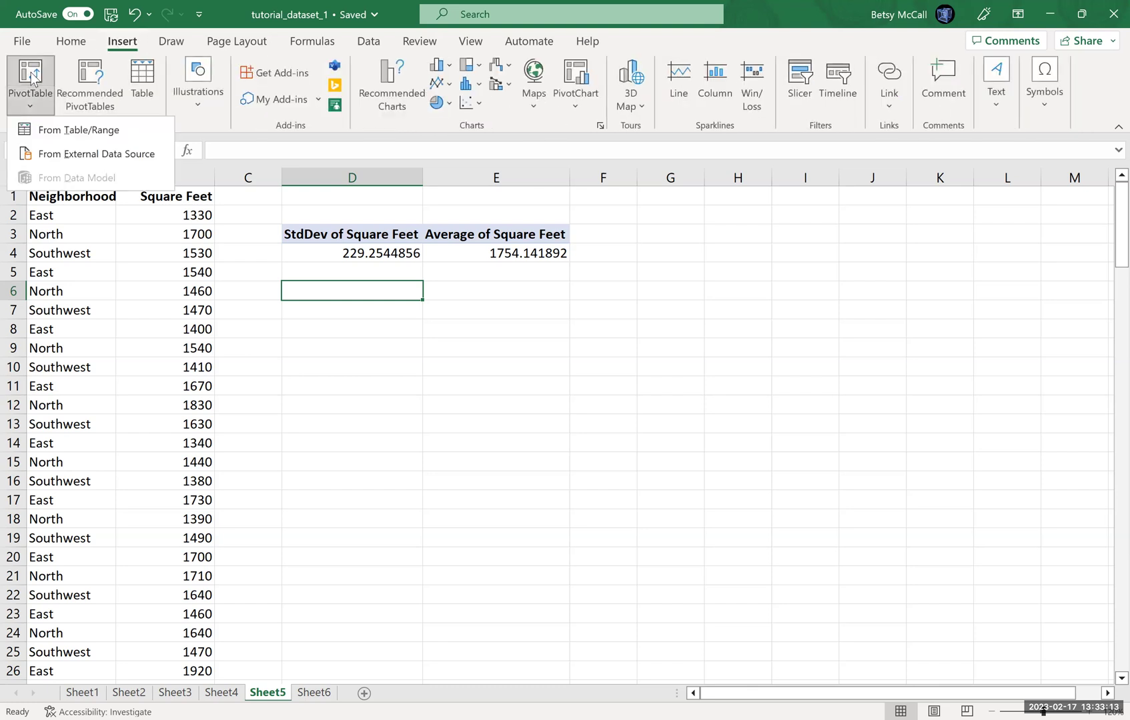
key("t")
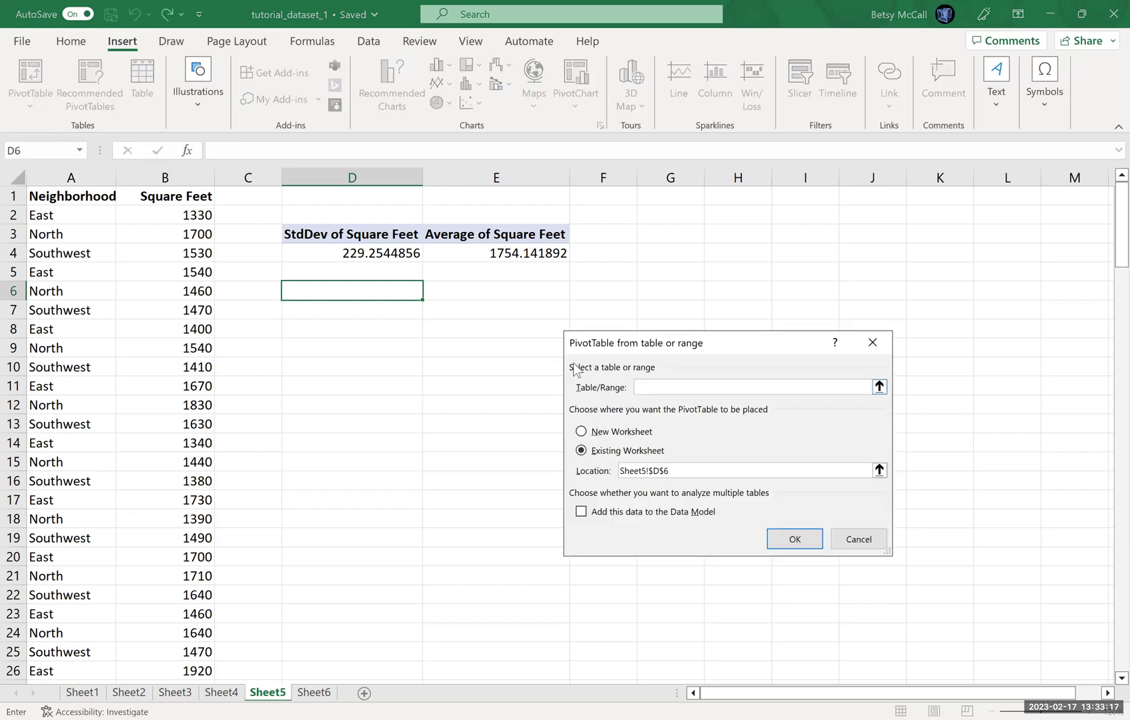
left_click_drag(76, 179, 156, 179)
left_click(794, 540)
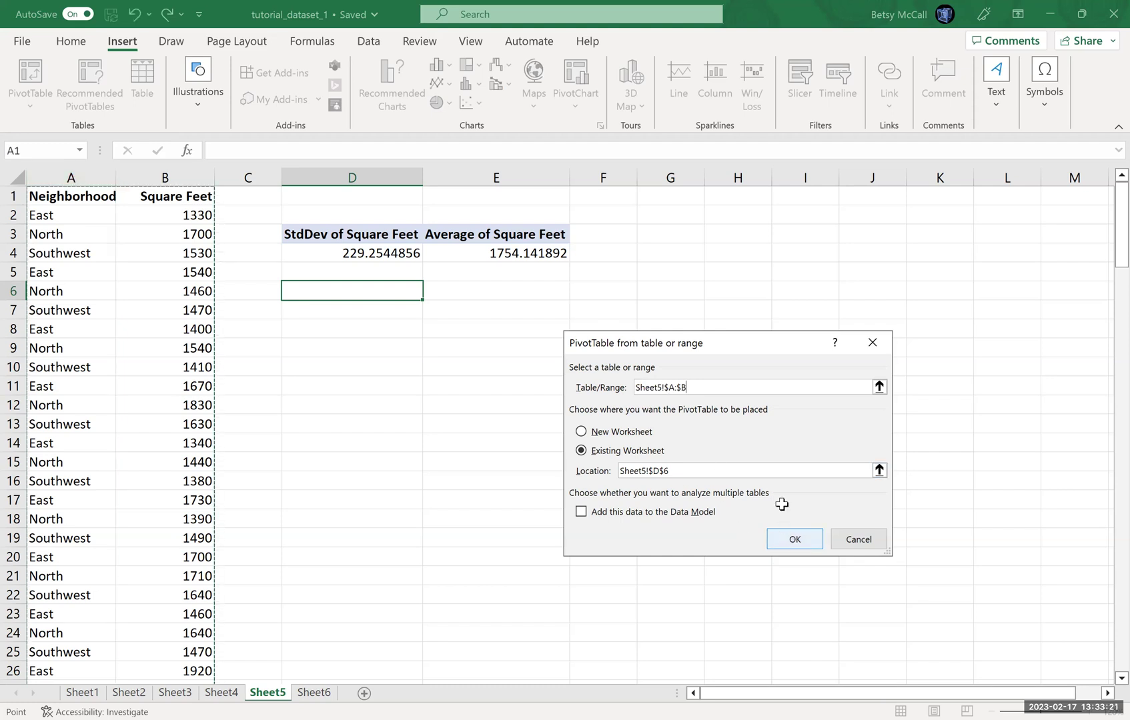
left_click_drag(907, 283, 930, 611)
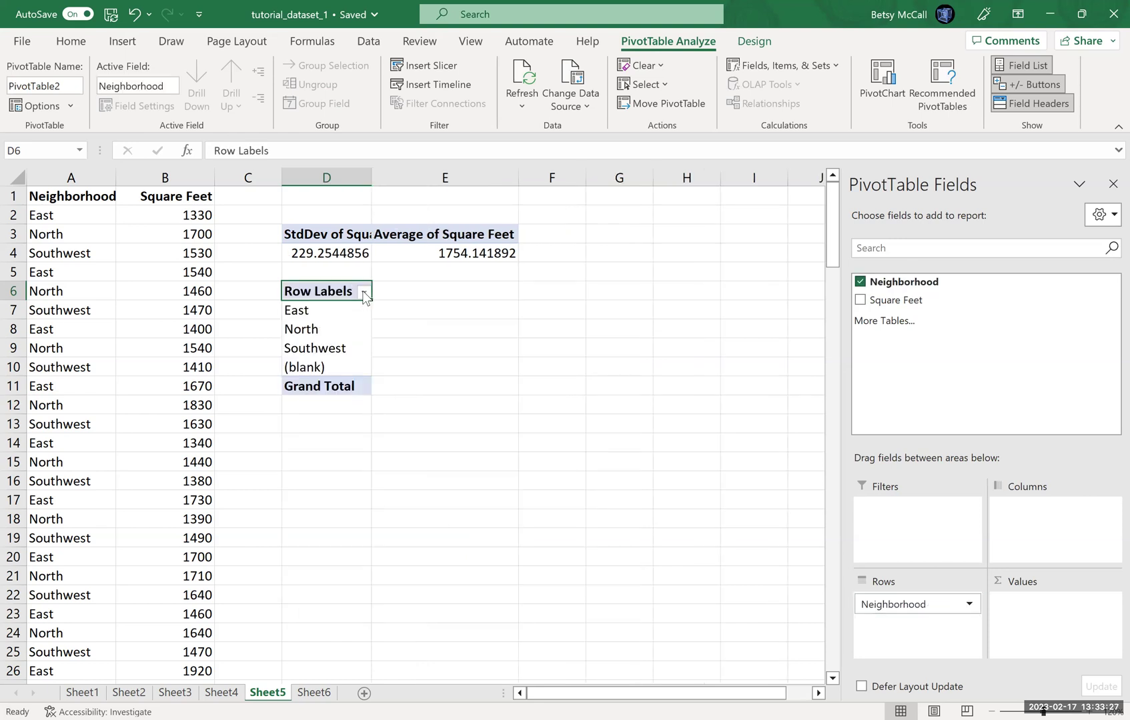
Step: Filter the (blank) neighborhood out of the row labels
key("alt+Down")
left_click(176, 515)
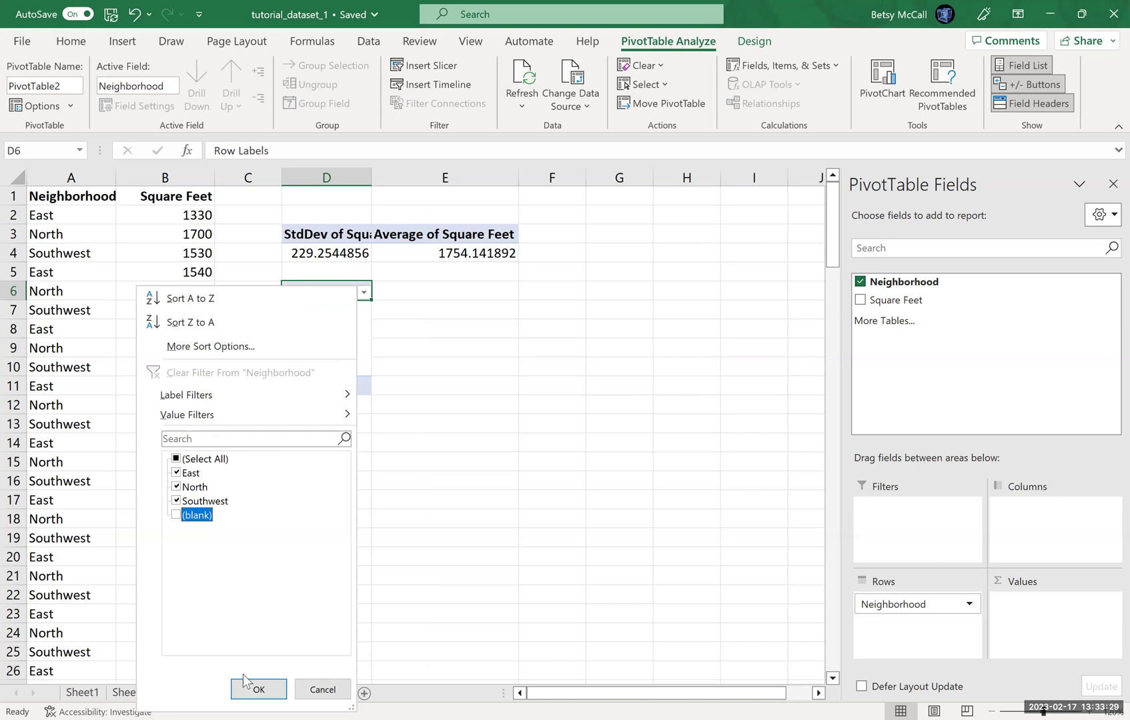
left_click(244, 687)
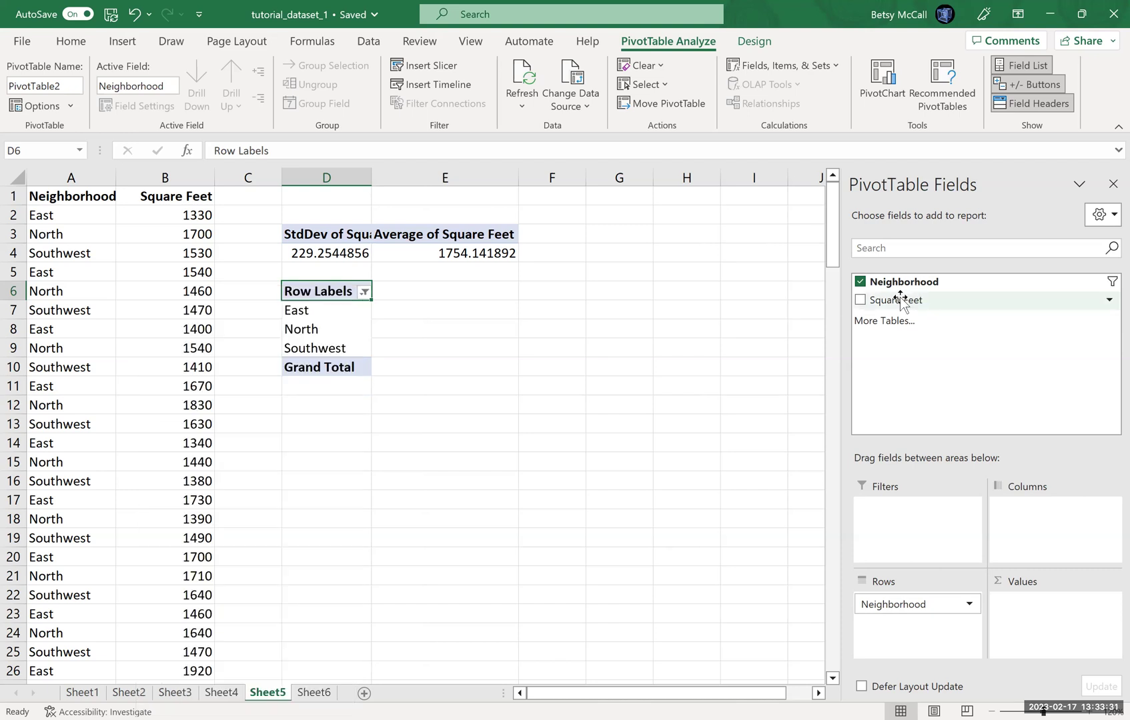
Step: Add Square Feet as Average: East 1762.2, North 1768.326531, Southwest 1731.734694
left_click_drag(900, 297, 1043, 611)
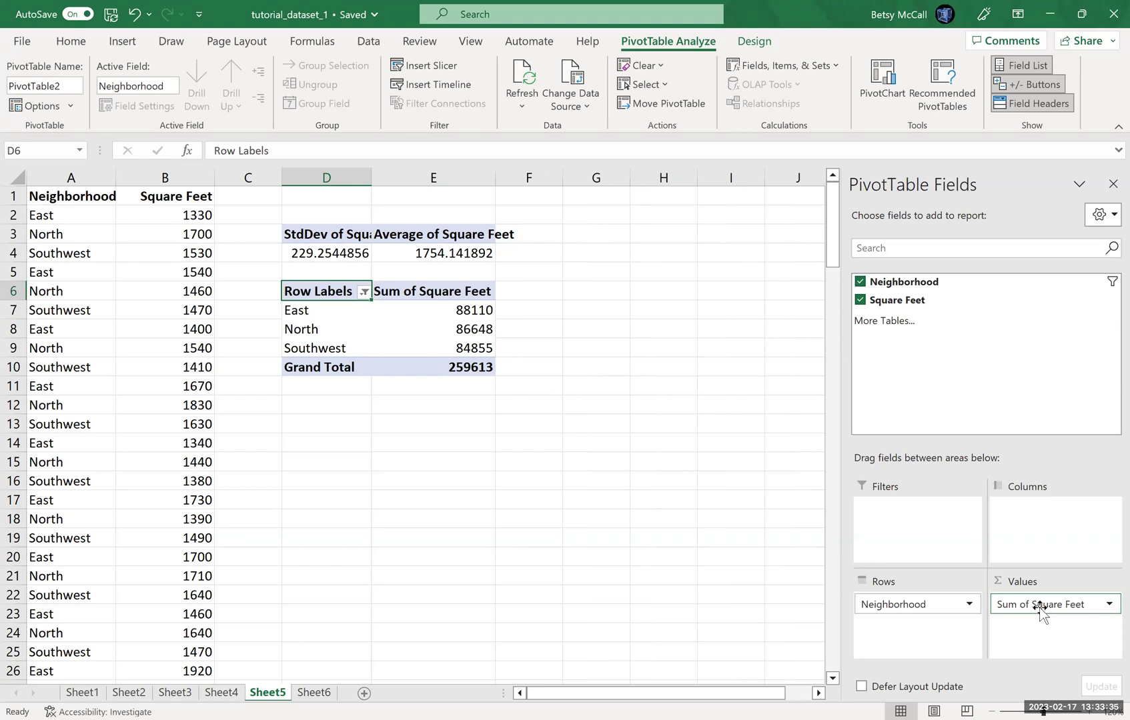
left_click(1040, 604)
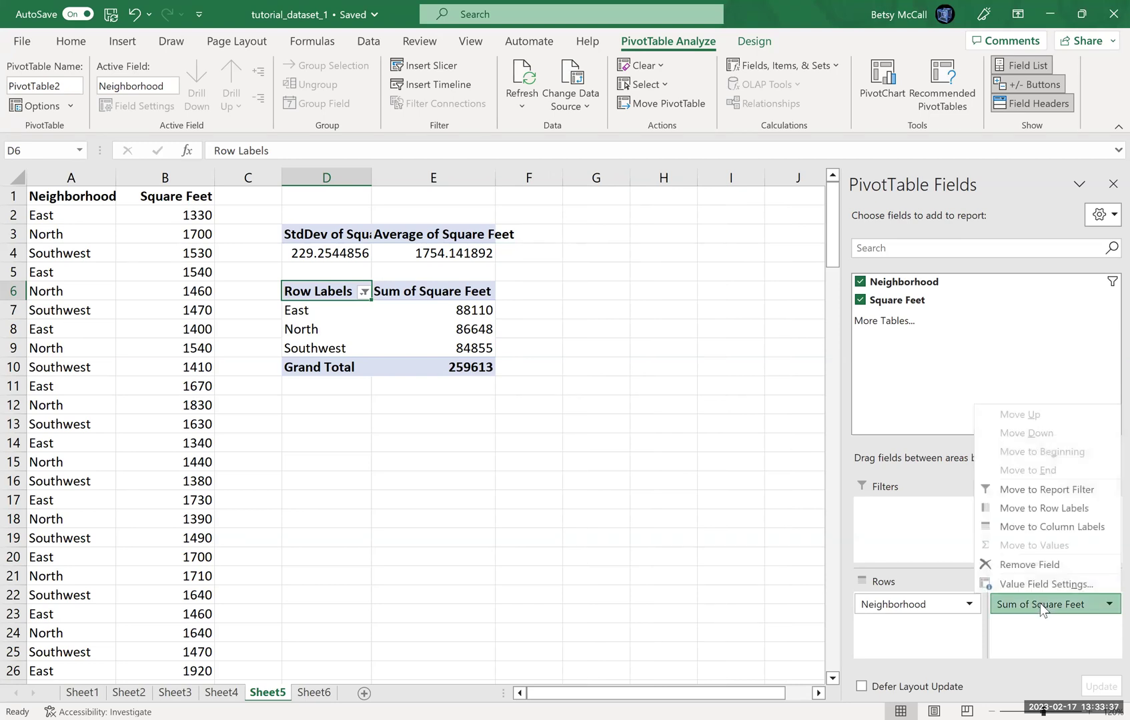
left_click(1038, 586)
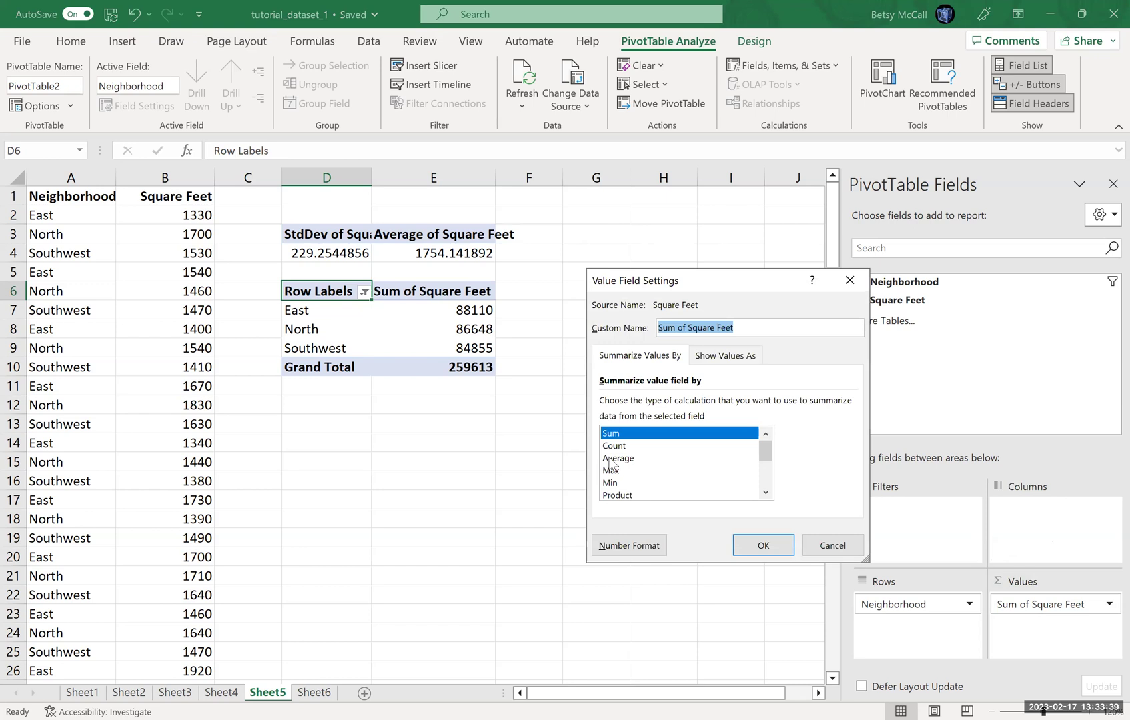
left_click(618, 457)
left_click(771, 547)
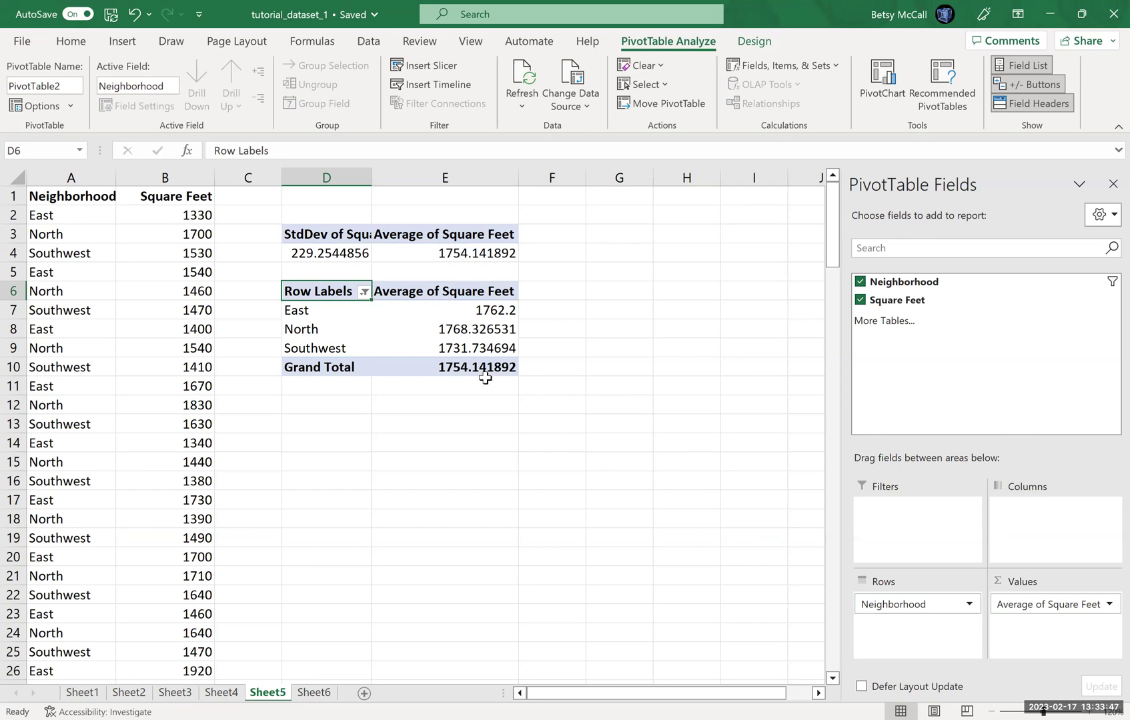
mouse_move(485, 376)
mouse_move(504, 255)
mouse_move(489, 349)
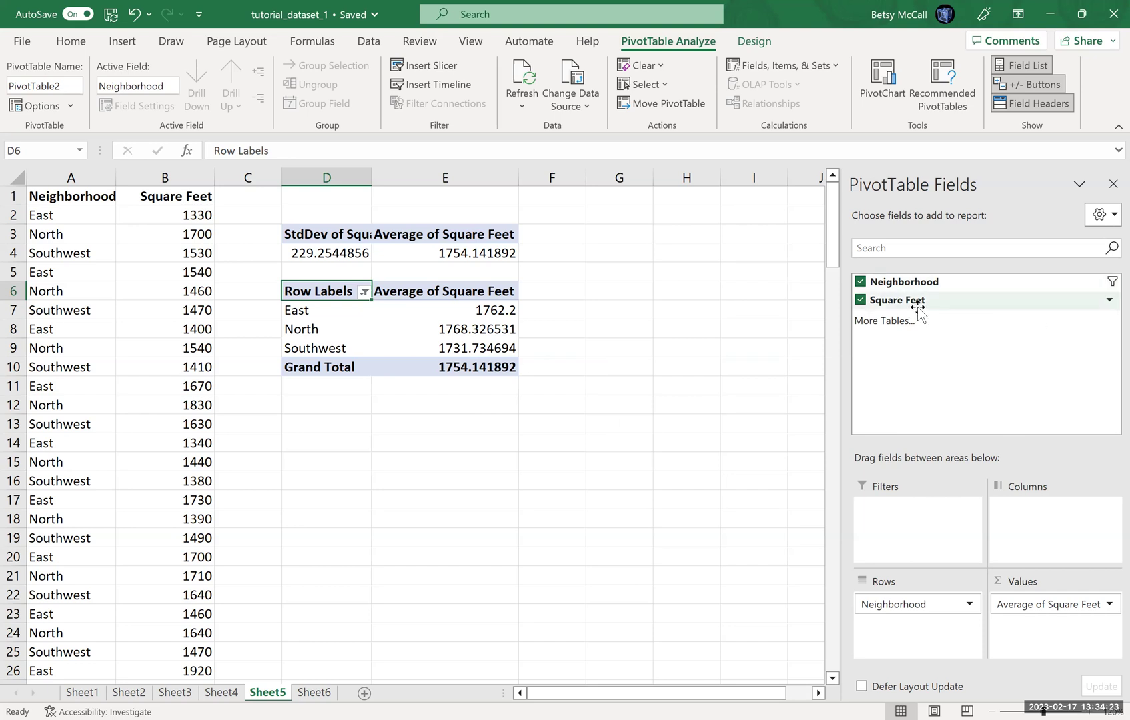
Step: Add Square Feet as StdDev: East 272.8780097, North 196.2262074, Southwest 213.6672623
left_click_drag(918, 303, 1052, 634)
left_click(1050, 627)
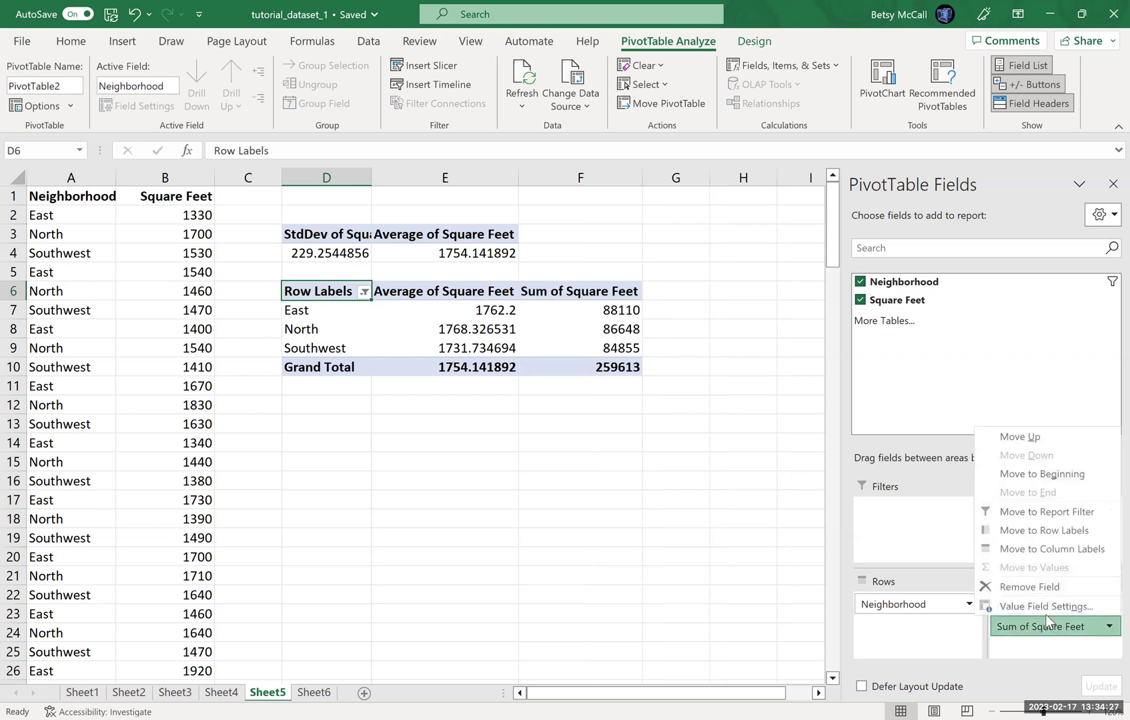
left_click(1046, 612)
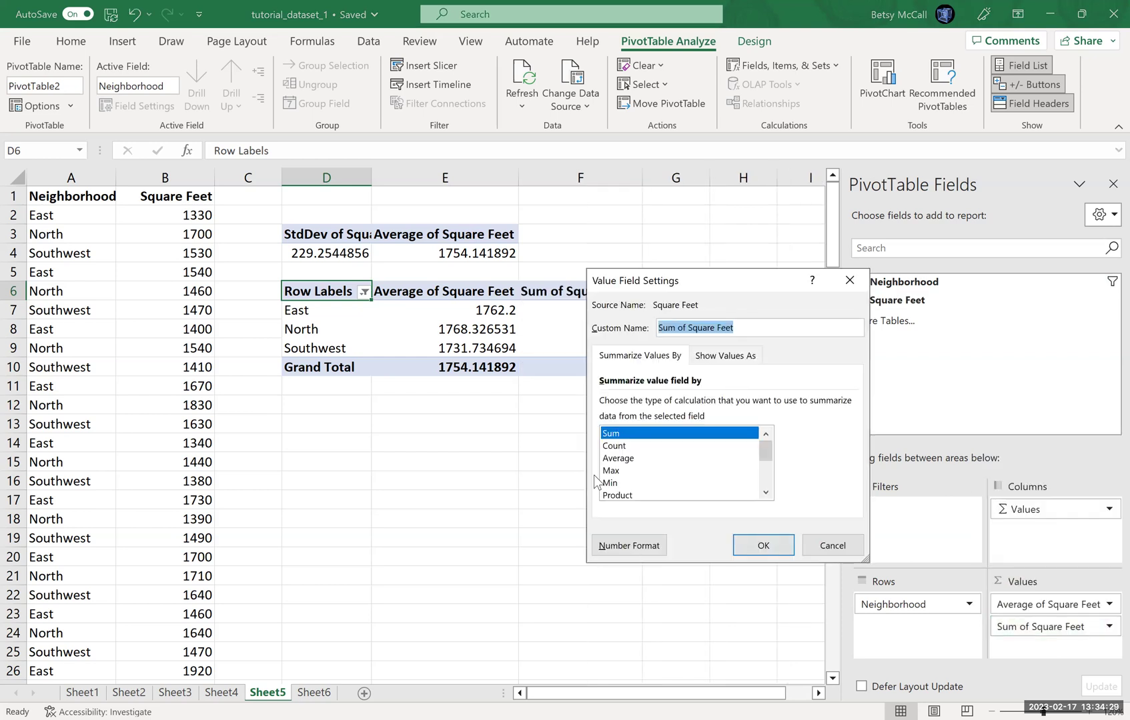
left_click_drag(768, 452, 774, 467)
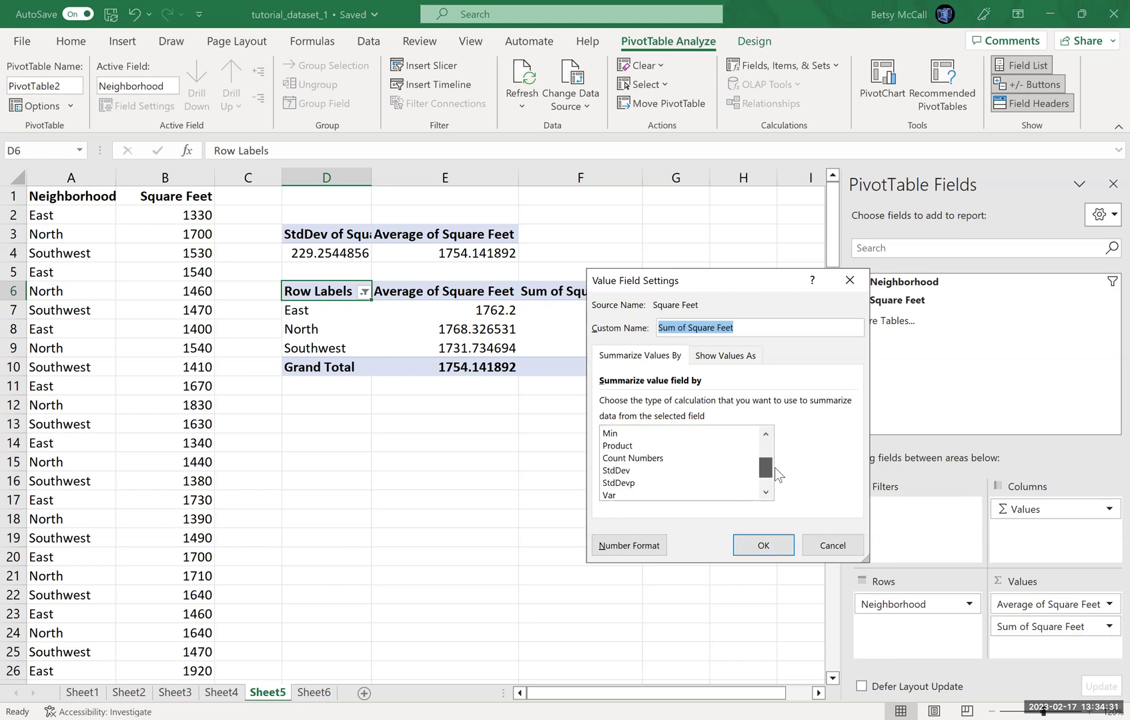
left_click(622, 474)
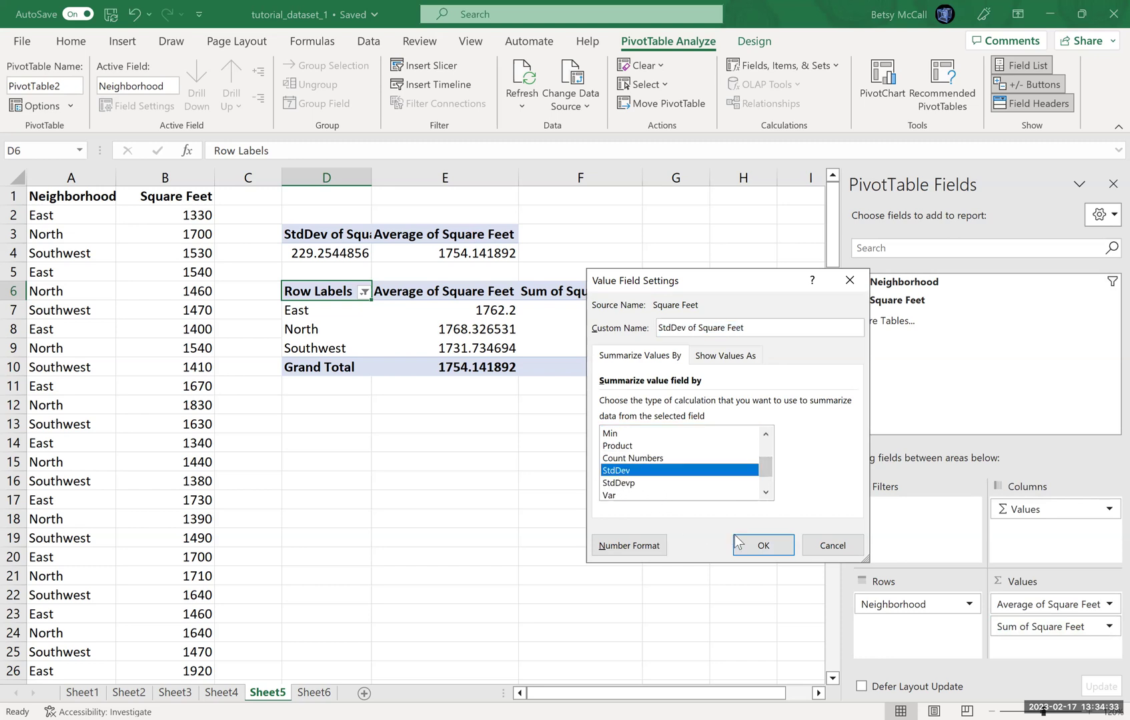
left_click(763, 546)
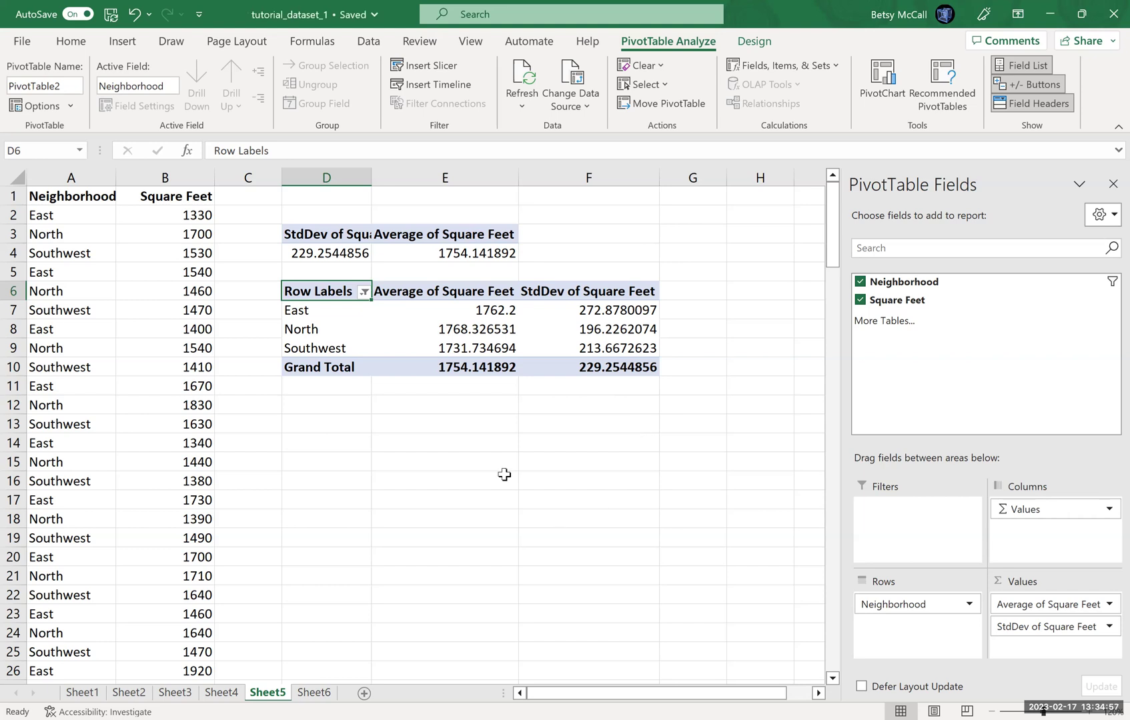
left_click(332, 409)
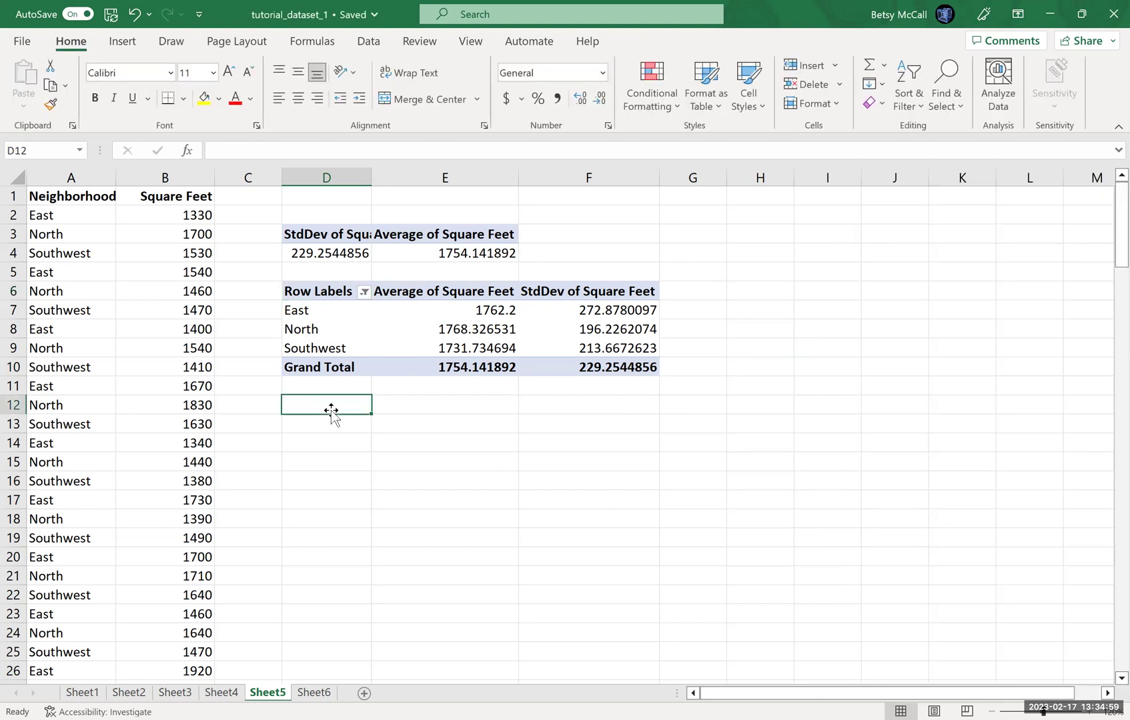